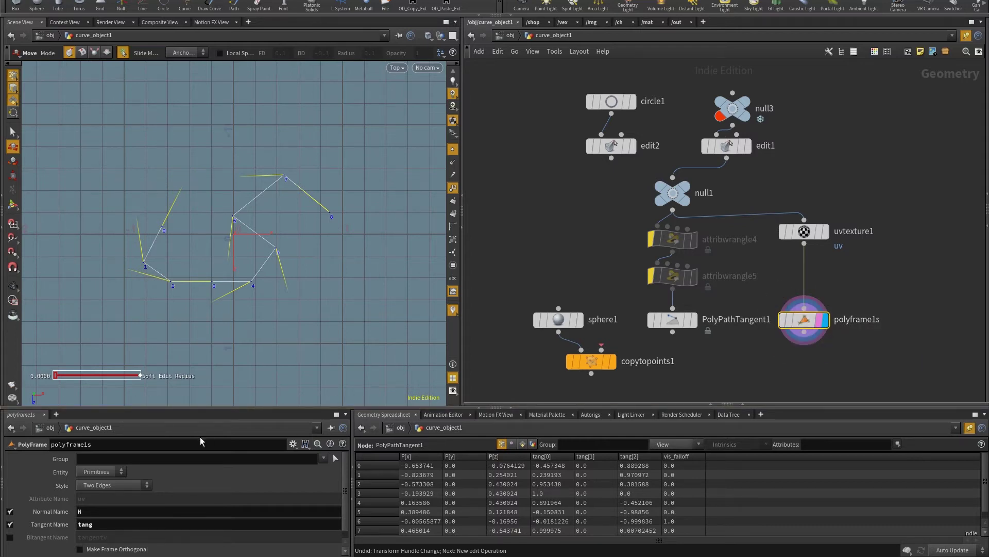
Switch polyframe1s frame Style to First Edge and note the tangent attribute name
{"action": "left_click", "coordinate": [97, 486]}
{"action": "left_click", "coordinate": [106, 493]}
{"action": "left_click", "coordinate": [59, 528]}
{"action": "left_click", "coordinate": [185, 497]}
Set polyframe1s Style back to Two Edges and display PolyPathTangent1's tangents
{"action": "left_click", "coordinate": [122, 483]}
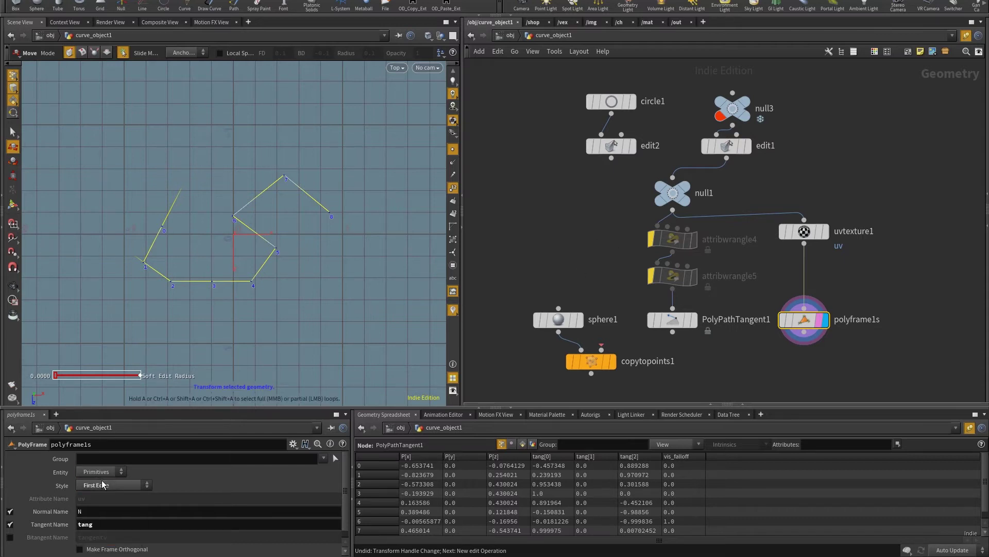
{"action": "left_click", "coordinate": [119, 485]}
{"action": "left_click", "coordinate": [121, 493]}
{"action": "scroll", "coordinate": [268, 260], "scroll_direction": "up", "scroll_amount": 4}
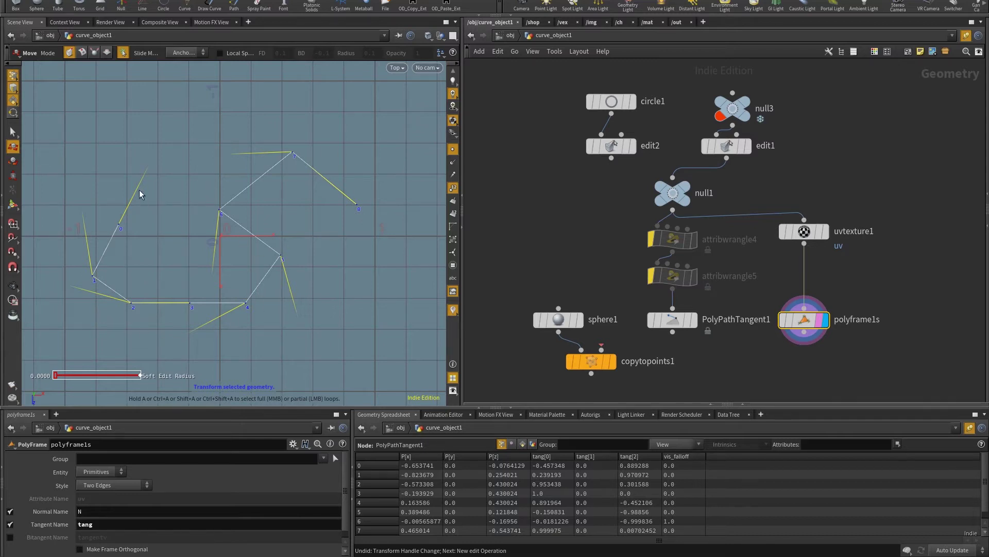
{"action": "left_click", "coordinate": [692, 319]}
{"action": "left_click", "coordinate": [670, 320]}
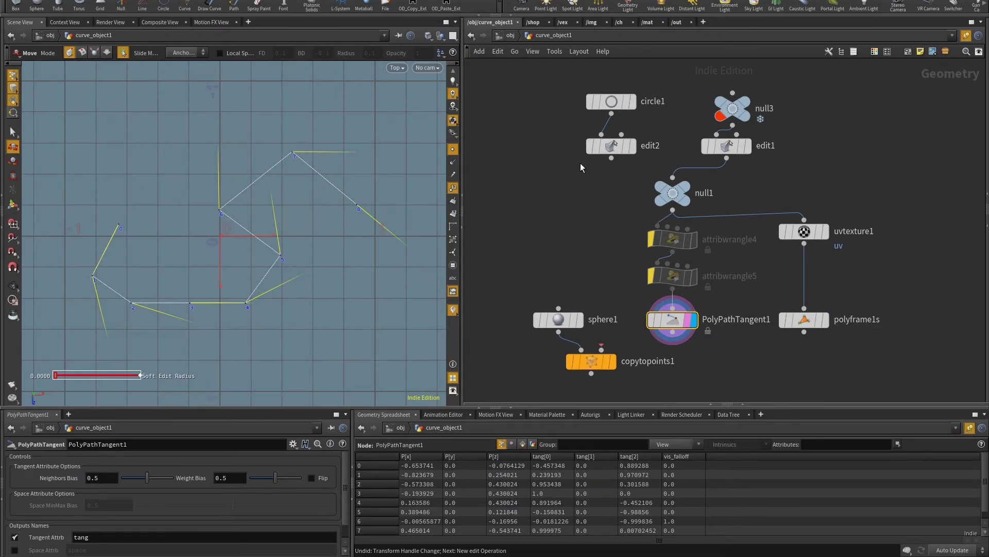
Rewire null1 to take the edit2 diamond instead of edit1 and view polyframe1s
{"action": "left_click_drag", "start_coordinate": [612, 160], "coordinate": [673, 177]}
{"action": "scroll", "coordinate": [319, 215], "scroll_direction": "down", "scroll_amount": 1}
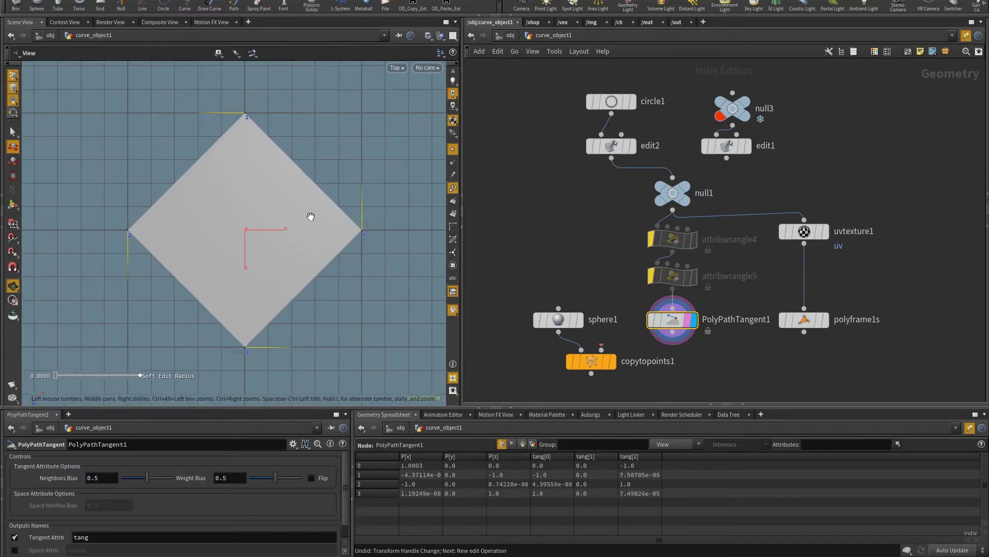
{"action": "left_click", "coordinate": [806, 323]}
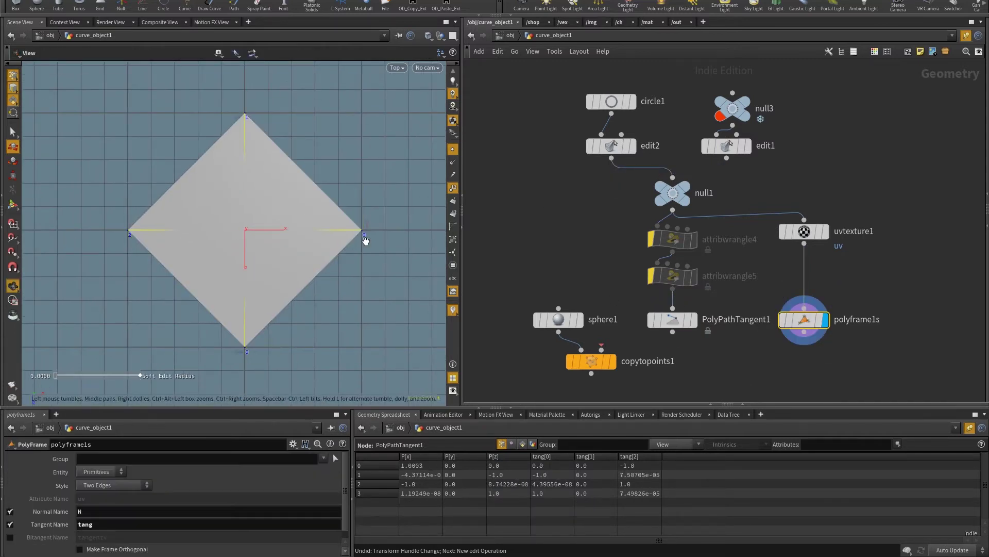
{"action": "scroll", "coordinate": [342, 206], "scroll_direction": "down", "scroll_amount": 2}
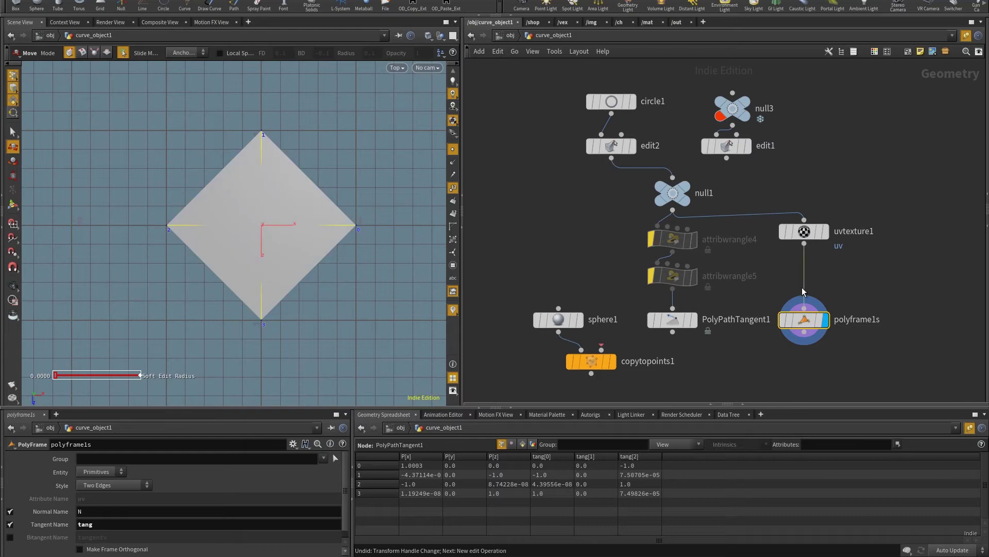
In edit2, drag point 0 up-right then back, and redisplay PolyPathTangent1
{"action": "left_click", "coordinate": [611, 145]}
{"action": "left_click_drag", "start_coordinate": [356, 227], "coordinate": [390, 128]}
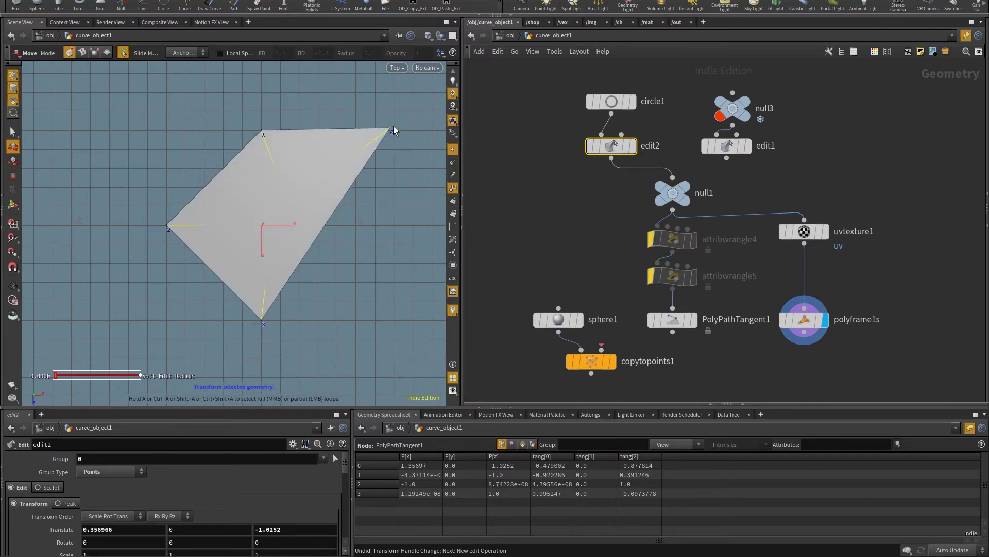
{"action": "left_click_drag", "start_coordinate": [390, 128], "coordinate": [330, 135]}
{"action": "left_click", "coordinate": [690, 319]}
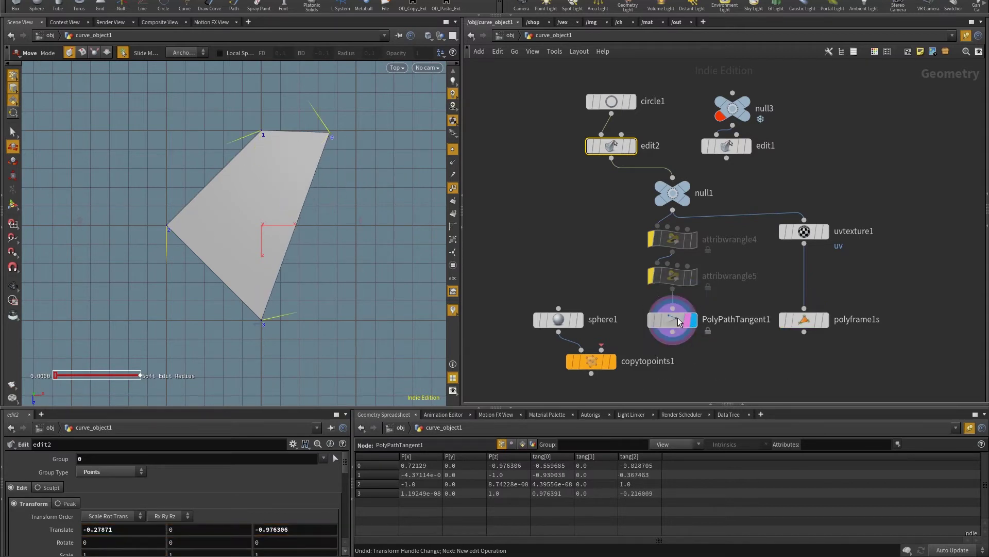
{"action": "left_click", "coordinate": [678, 318]}
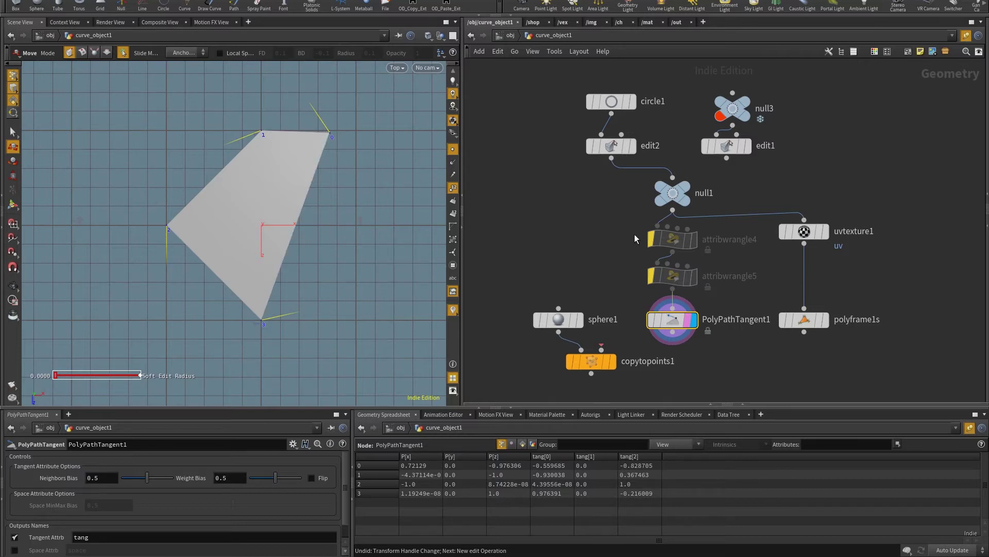
Nudge edit2's point 0 down and right, then show PolyPathTangent1's settings
{"action": "left_click", "coordinate": [611, 146]}
{"action": "mouse_move", "coordinate": [335, 135]}
{"action": "left_mouse_down"}
{"action": "mouse_move", "coordinate": [359, 179]}
{"action": "mouse_move", "coordinate": [336, 296]}
{"action": "mouse_move", "coordinate": [363, 233]}
{"action": "mouse_move", "coordinate": [348, 127]}
{"action": "mouse_move", "coordinate": [343, 140]}
{"action": "left_mouse_up"}
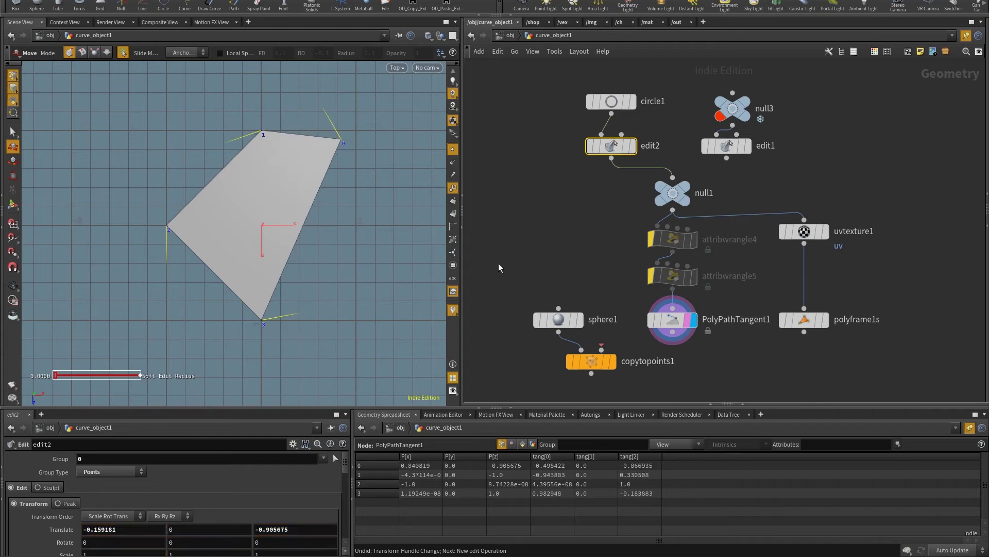
{"action": "left_click", "coordinate": [672, 320]}
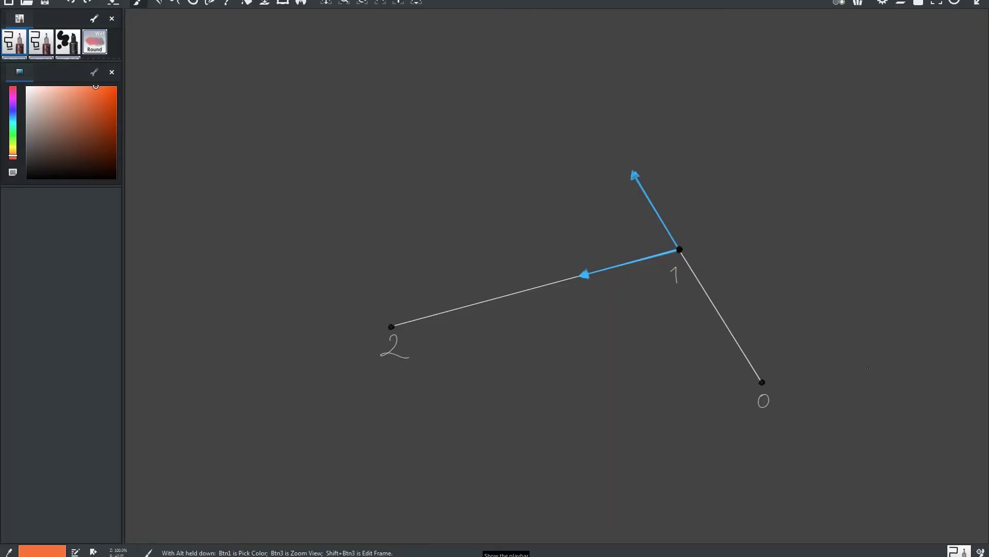
Paint an arc across the diagram with a 4 near its left end, undoing stray circles
{"action": "mouse_move", "coordinate": [870, 382]}
{"action": "left_mouse_down"}
{"action": "mouse_move", "coordinate": [738, 247]}
{"action": "mouse_move", "coordinate": [407, 250]}
{"action": "left_mouse_up"}
{"action": "key", "text": "ctrl+z"}
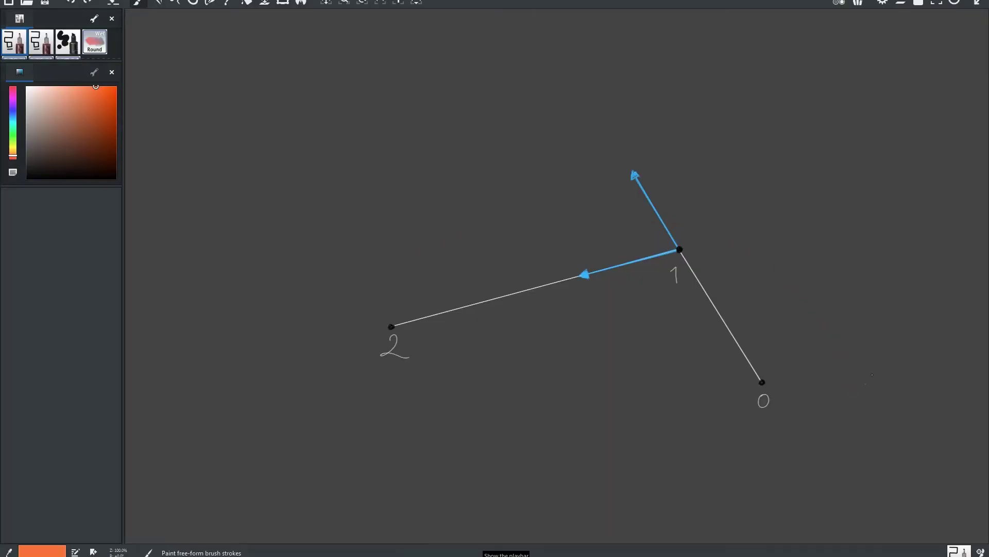
{"action": "mouse_move", "coordinate": [869, 382]}
{"action": "left_mouse_down"}
{"action": "mouse_move", "coordinate": [697, 215]}
{"action": "mouse_move", "coordinate": [417, 243]}
{"action": "left_mouse_up"}
{"action": "mouse_move", "coordinate": [446, 215]}
{"action": "left_mouse_down"}
{"action": "mouse_move", "coordinate": [447, 251]}
{"action": "mouse_move", "coordinate": [457, 250]}
{"action": "left_mouse_up"}
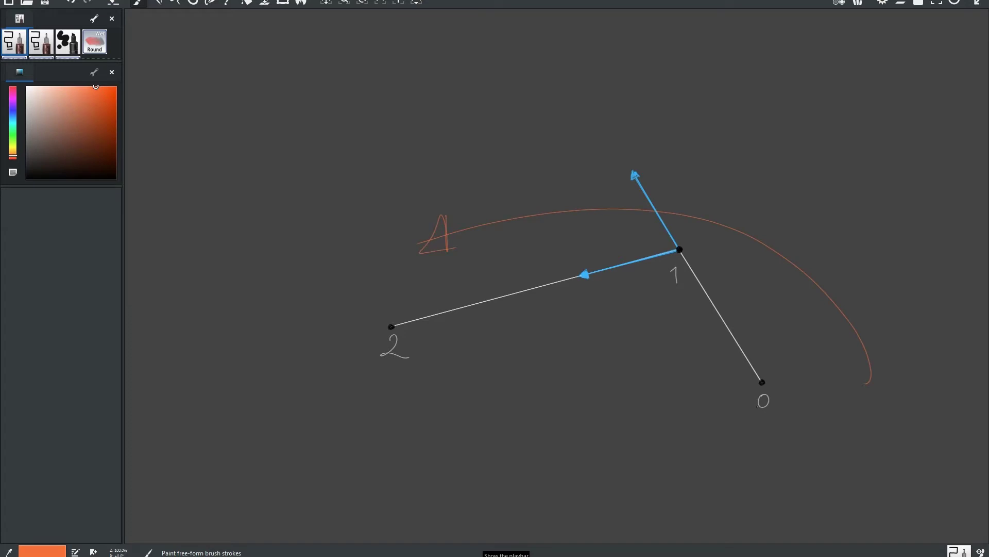
{"action": "left_click_drag", "start_coordinate": [786, 390], "coordinate": [794, 369]}
{"action": "mouse_move", "coordinate": [415, 330]}
{"action": "left_mouse_down"}
{"action": "mouse_move", "coordinate": [404, 338]}
{"action": "mouse_move", "coordinate": [391, 317]}
{"action": "left_mouse_up"}
{"action": "key", "text": "ctrl+z"}
{"action": "key", "text": "ctrl+z"}
{"action": "left_click_drag", "start_coordinate": [693, 243], "coordinate": [664, 241]}
{"action": "key", "text": "ctrl+z"}
Write the 'previous' label by the upper arrow and 'next' below the lower arrow
{"action": "left_click_drag", "start_coordinate": [677, 173], "coordinate": [677, 189]}
{"action": "mouse_move", "coordinate": [674, 183]}
{"action": "left_mouse_down"}
{"action": "mouse_move", "coordinate": [733, 182]}
{"action": "mouse_move", "coordinate": [717, 192]}
{"action": "mouse_move", "coordinate": [744, 191]}
{"action": "left_mouse_up"}
{"action": "left_click_drag", "start_coordinate": [597, 293], "coordinate": [601, 306]}
{"action": "left_click_drag", "start_coordinate": [603, 301], "coordinate": [642, 312]}
{"action": "left_click_drag", "start_coordinate": [637, 303], "coordinate": [653, 300]}
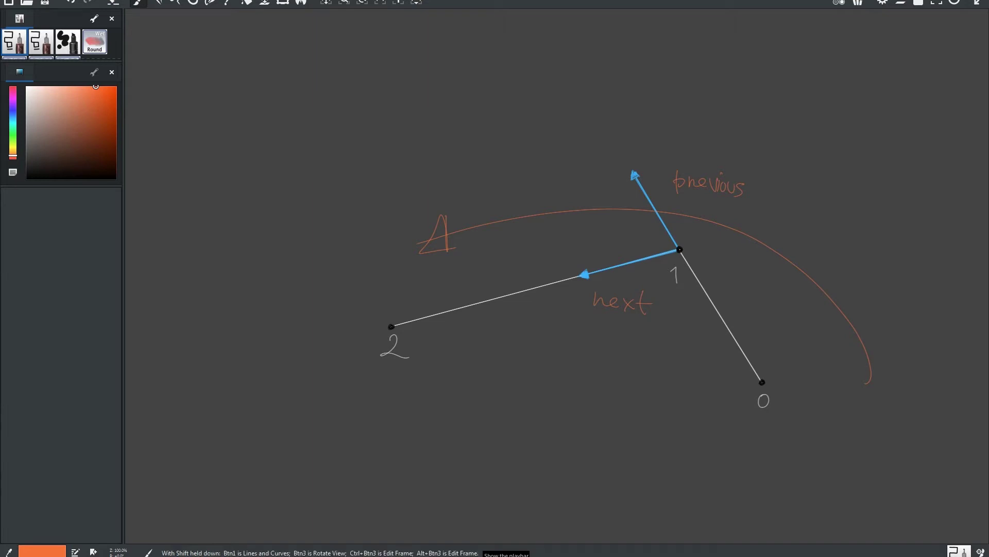
Draw a straight red line up from point 1 and write a 1 beside 'next'
{"action": "mouse_move", "coordinate": [679, 249]}
{"action": "left_mouse_down", "text": "shift"}
{"action": "mouse_move", "coordinate": [639, 175]}
{"action": "mouse_move", "coordinate": [596, 199]}
{"action": "mouse_move", "coordinate": [576, 263]}
{"action": "mouse_move", "coordinate": [585, 275]}
{"action": "mouse_move", "coordinate": [598, 212]}
{"action": "mouse_move", "coordinate": [604, 225]}
{"action": "left_mouse_up", "text": "shift"}
{"action": "key", "text": "b"}
{"action": "key", "text": "ctrl+z"}
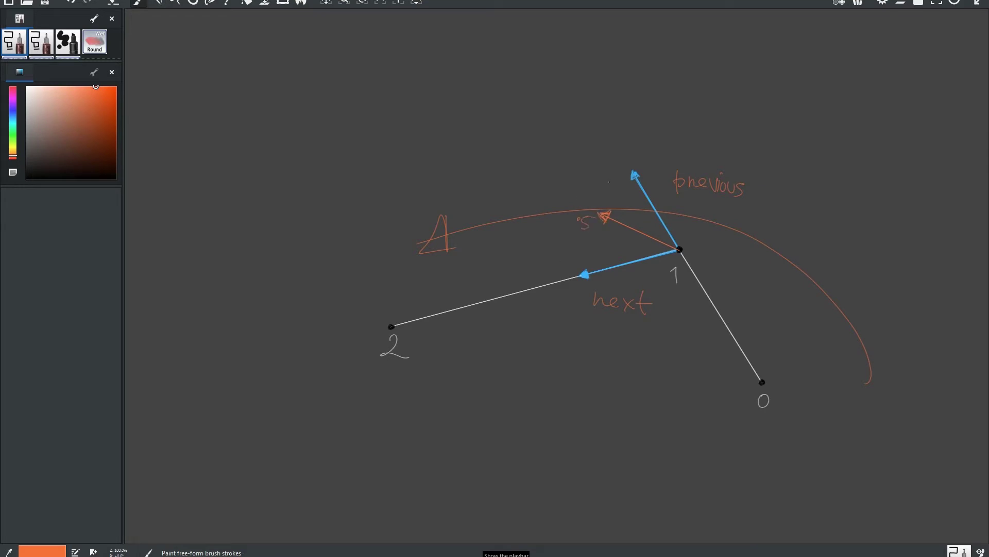
{"action": "left_click_drag", "start_coordinate": [642, 150], "coordinate": [639, 150]}
{"action": "left_click_drag", "start_coordinate": [564, 301], "coordinate": [572, 316]}
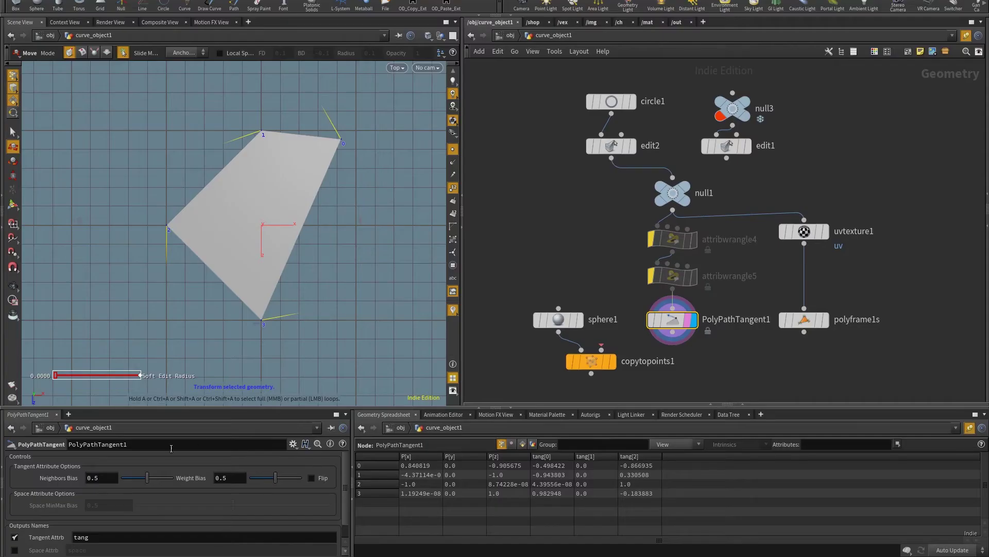
{"action": "left_click_drag", "start_coordinate": [145, 480], "coordinate": [85, 493]}
{"action": "key", "text": "ctrl+z"}
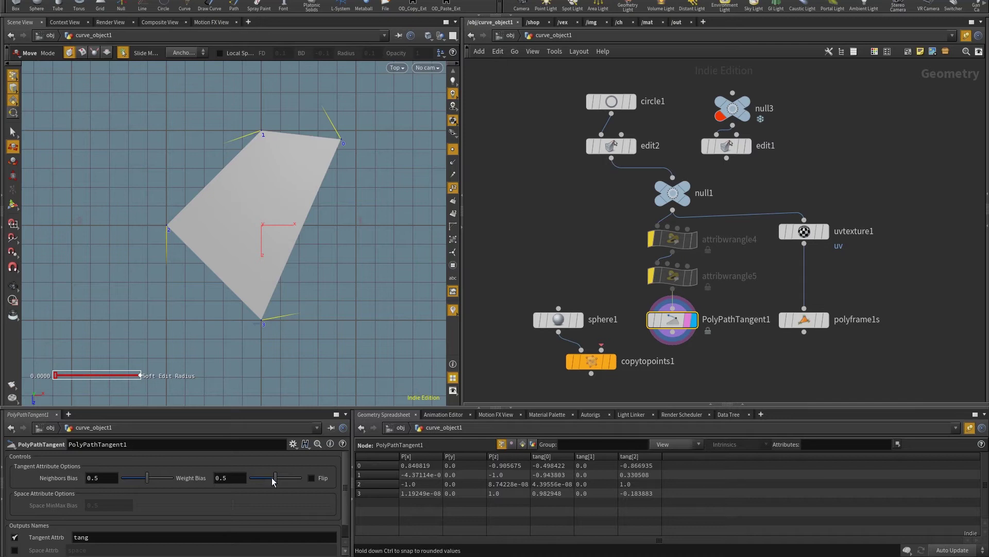
Drop Weight Bias from 0.5 to 0, then drag edit2's point 0 left and down-right
{"action": "left_click_drag", "start_coordinate": [273, 481], "coordinate": [231, 484]}
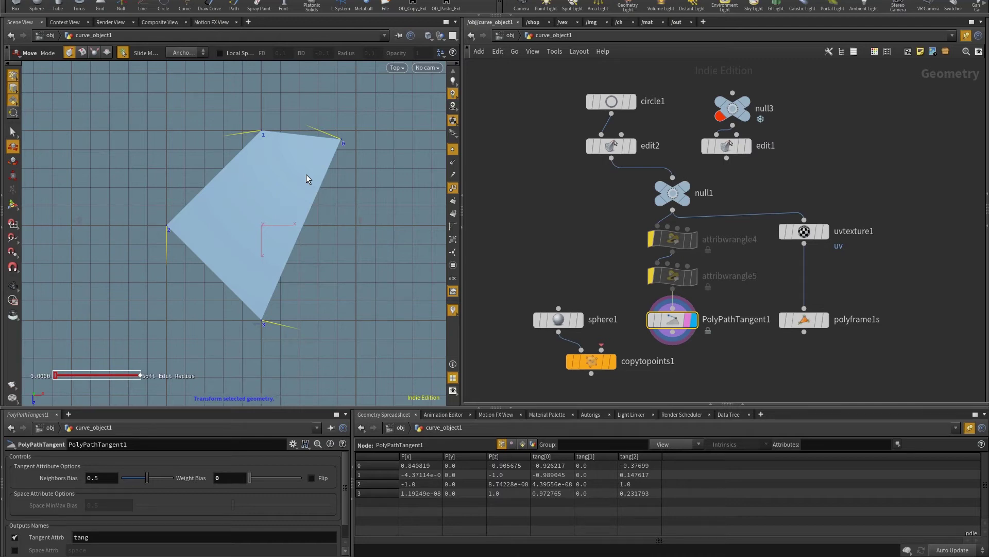
{"action": "left_click", "coordinate": [612, 146]}
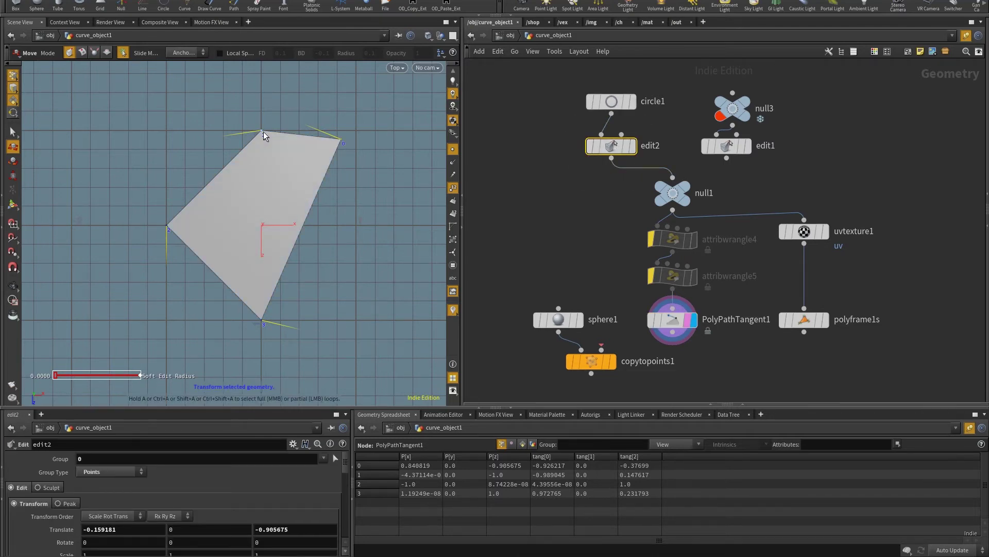
{"action": "left_click_drag", "start_coordinate": [345, 139], "coordinate": [286, 129]}
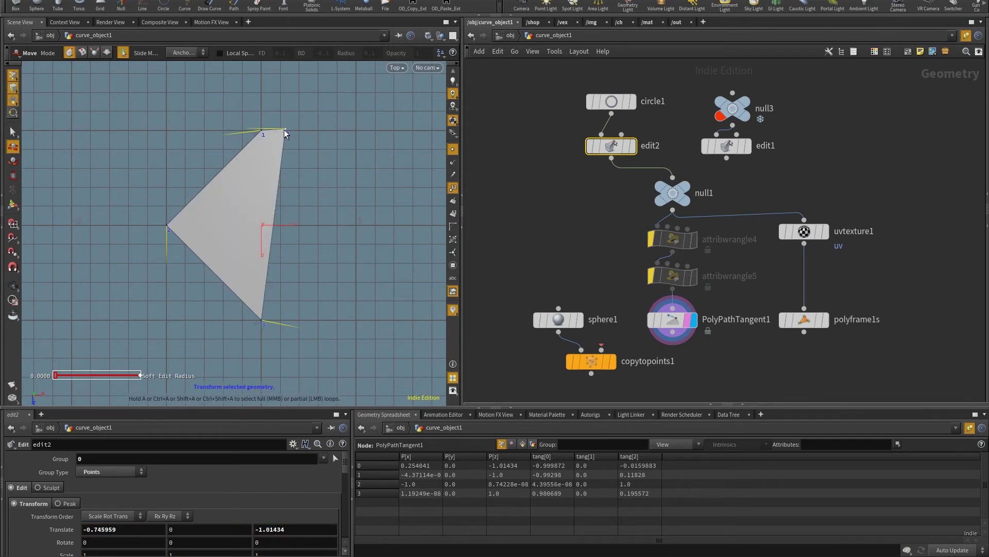
{"action": "left_click_drag", "start_coordinate": [284, 128], "coordinate": [329, 178]}
Raise Weight Bias to 1, then swing edit2's point 0 up-left and round to the lower right
{"action": "left_click", "coordinate": [673, 320]}
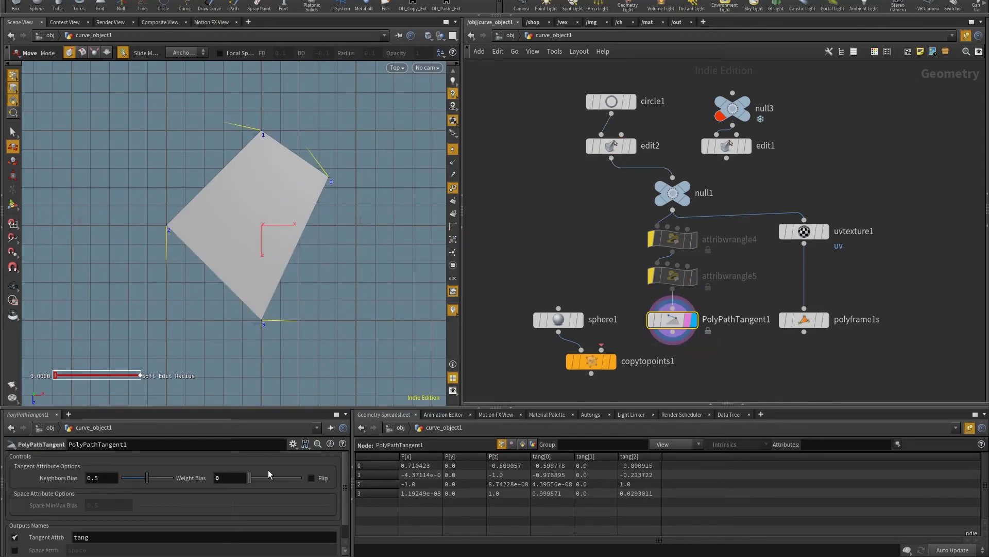
{"action": "left_click_drag", "start_coordinate": [252, 482], "coordinate": [302, 482]}
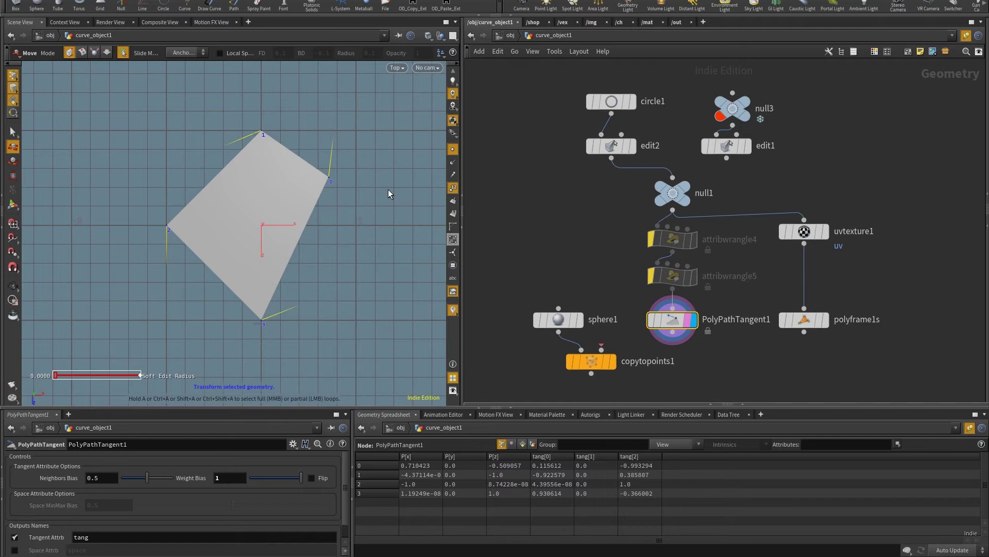
{"action": "left_click", "coordinate": [312, 196]}
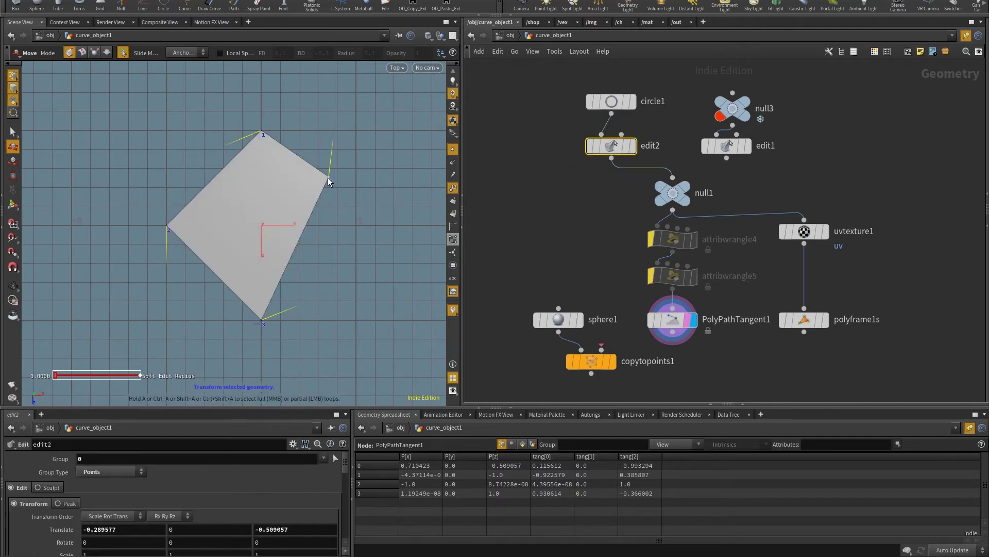
{"action": "left_click_drag", "start_coordinate": [329, 181], "coordinate": [272, 139]}
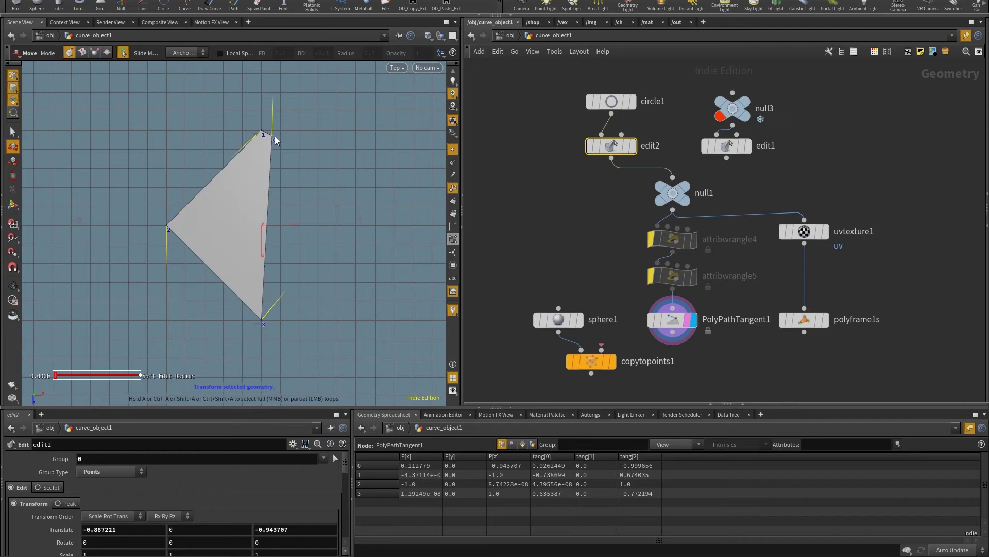
{"action": "left_click_drag", "start_coordinate": [272, 139], "coordinate": [331, 237]}
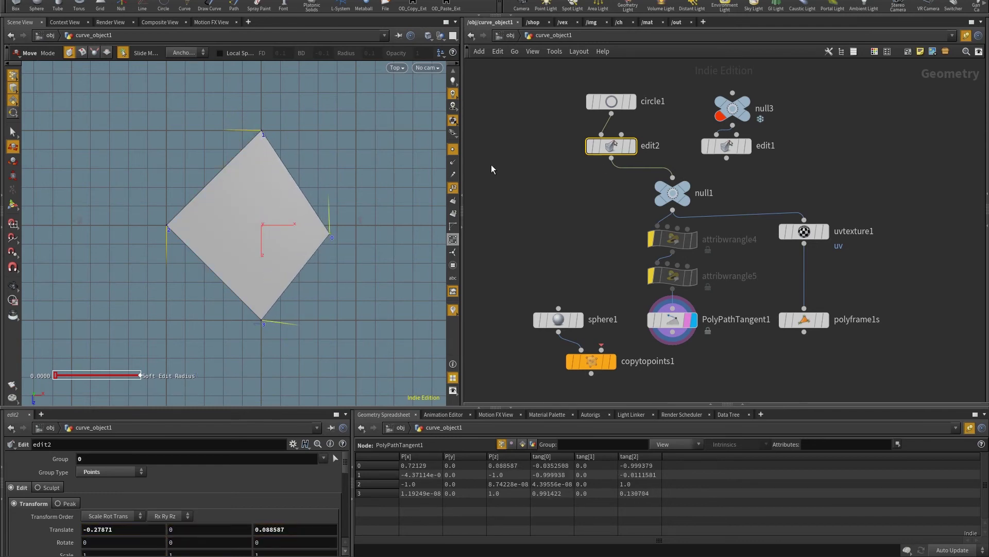
Enter .5 as PolyPathTangent1's Weight Bias
{"action": "left_click", "coordinate": [678, 326]}
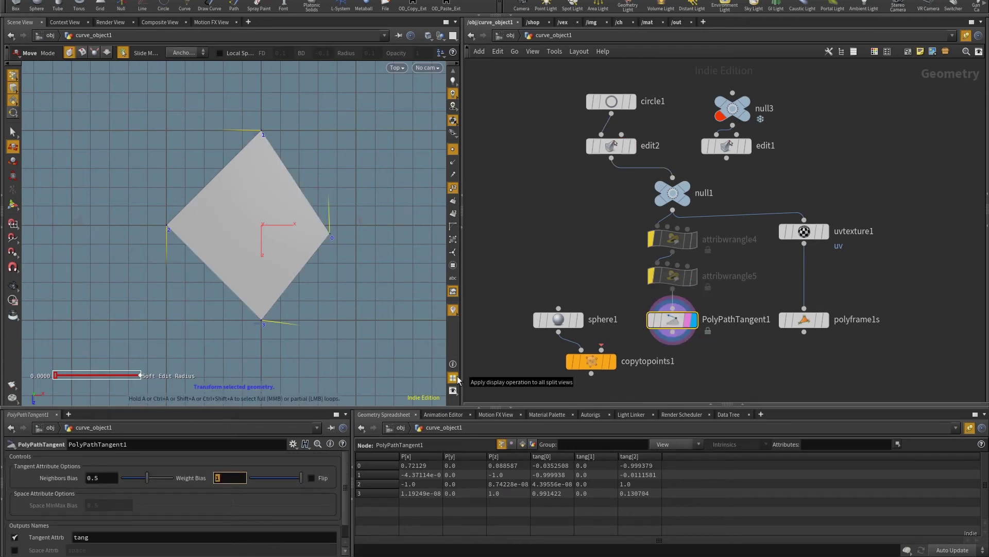
{"action": "type", "text": ".5"}
{"action": "key", "text": "Return"}
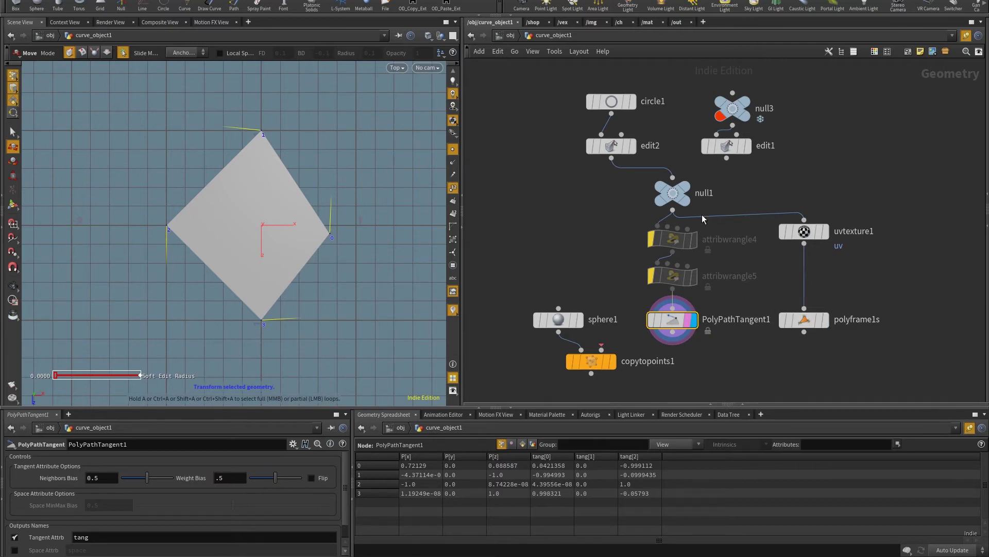
Feed the open edit1 curve into null1, display PolyPathTangent1, toggling Flip on then off
{"action": "left_click_drag", "start_coordinate": [702, 176], "coordinate": [673, 177]}
{"action": "left_click", "coordinate": [824, 320]}
{"action": "left_click", "coordinate": [804, 320]}
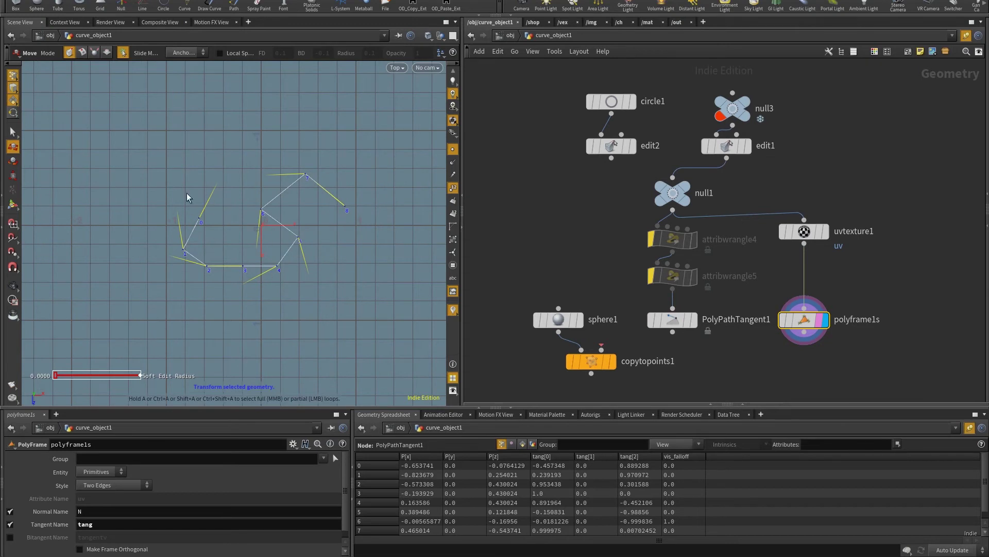
{"action": "left_click", "coordinate": [693, 320]}
{"action": "left_click", "coordinate": [686, 322]}
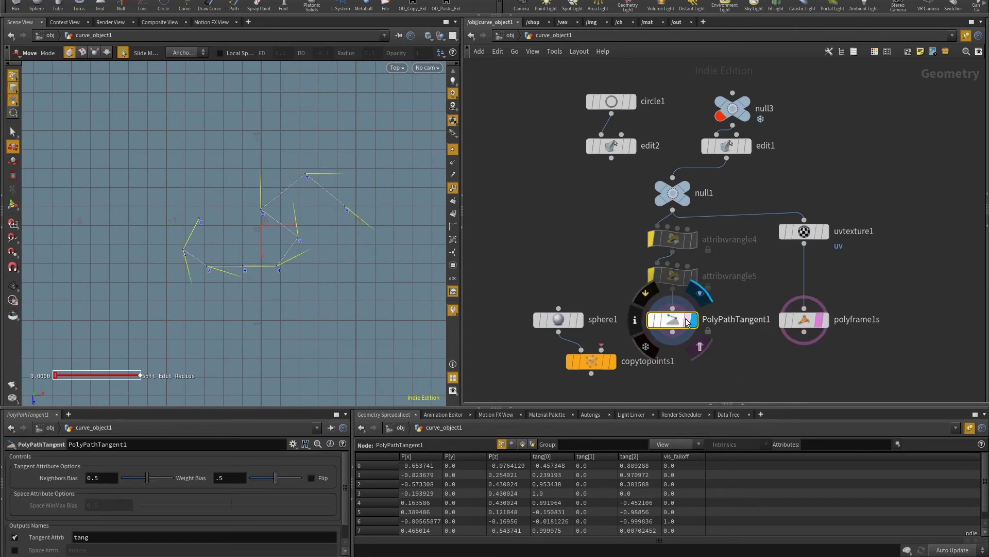
{"action": "left_click", "coordinate": [311, 478]}
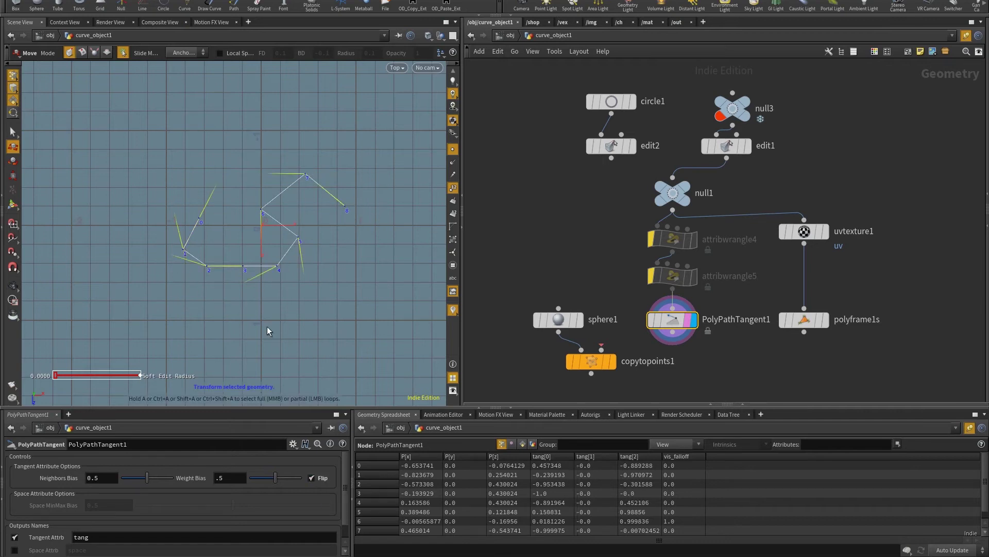
{"action": "left_click", "coordinate": [309, 479]}
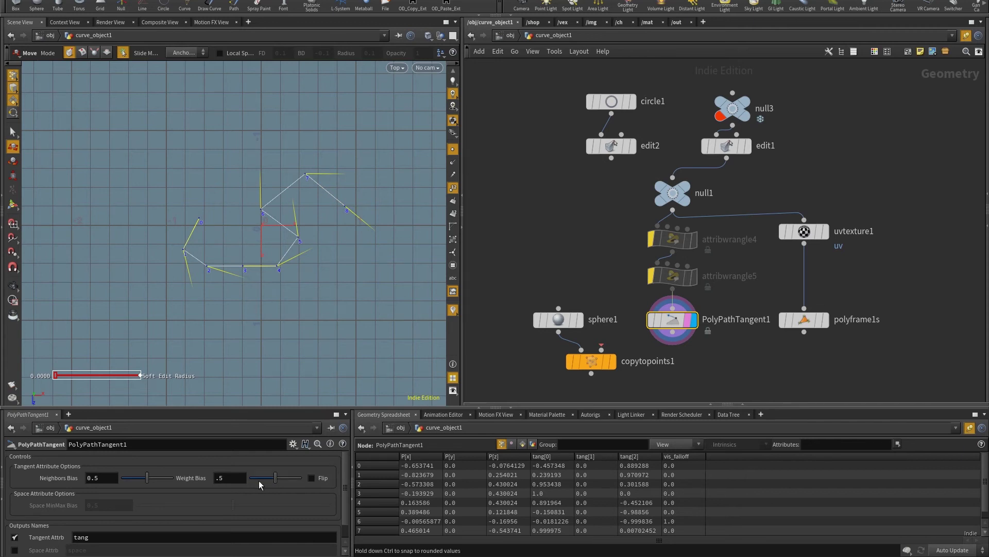
Turn on the Space attribute output and drag Space MinMax Bias from 0 up to 1
{"action": "scroll", "coordinate": [350, 474], "scroll_direction": "down", "scroll_amount": 1}
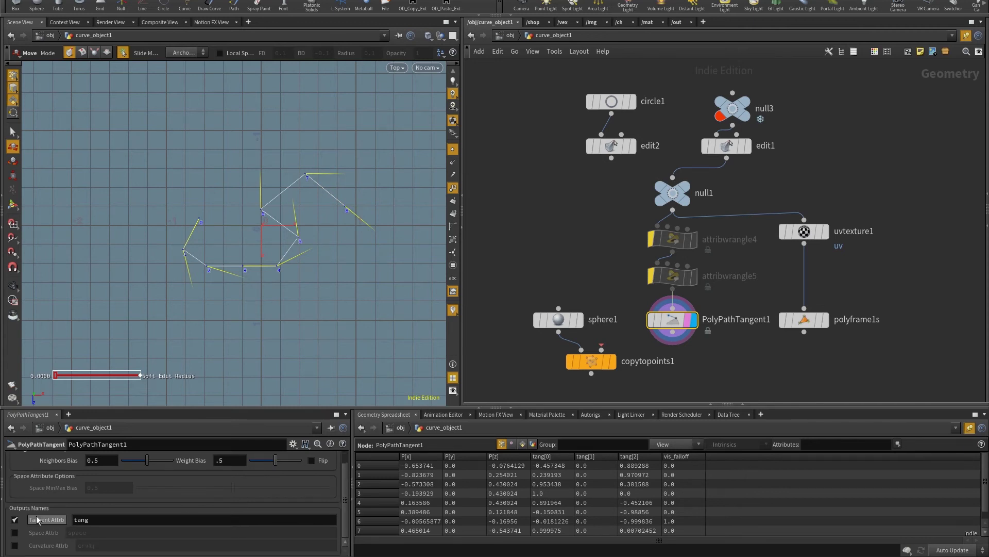
{"action": "left_click", "coordinate": [111, 520]}
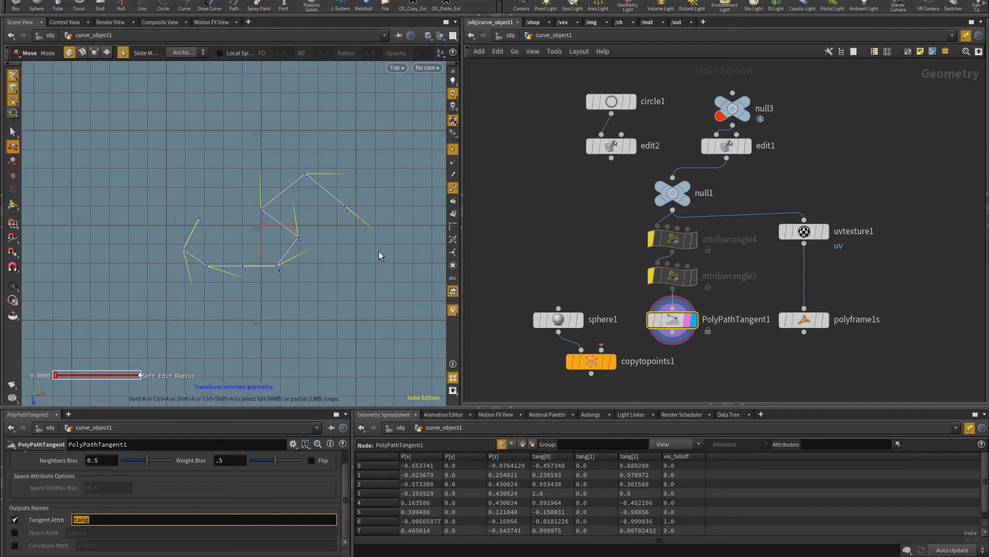
{"action": "left_click", "coordinate": [14, 533]}
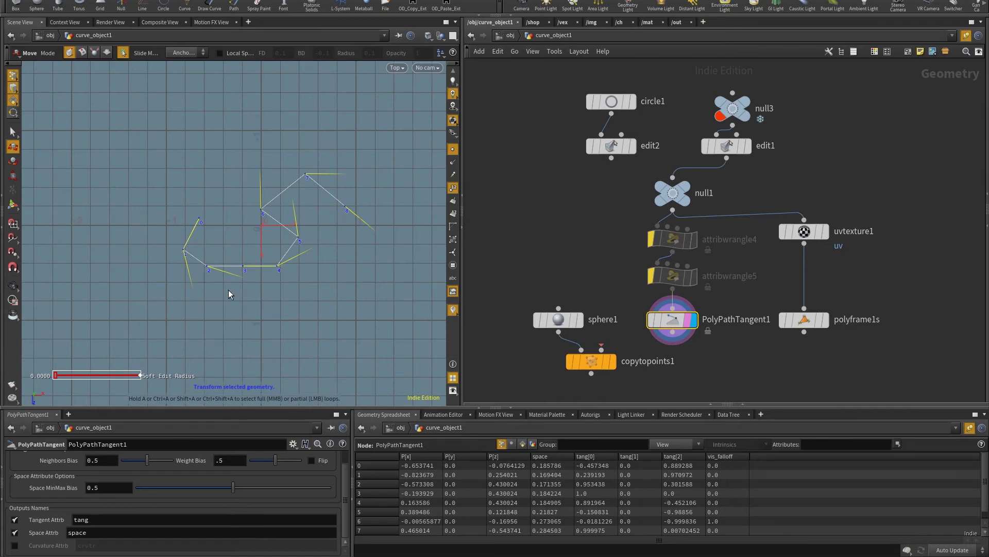
{"action": "key", "text": "ctrl+z"}
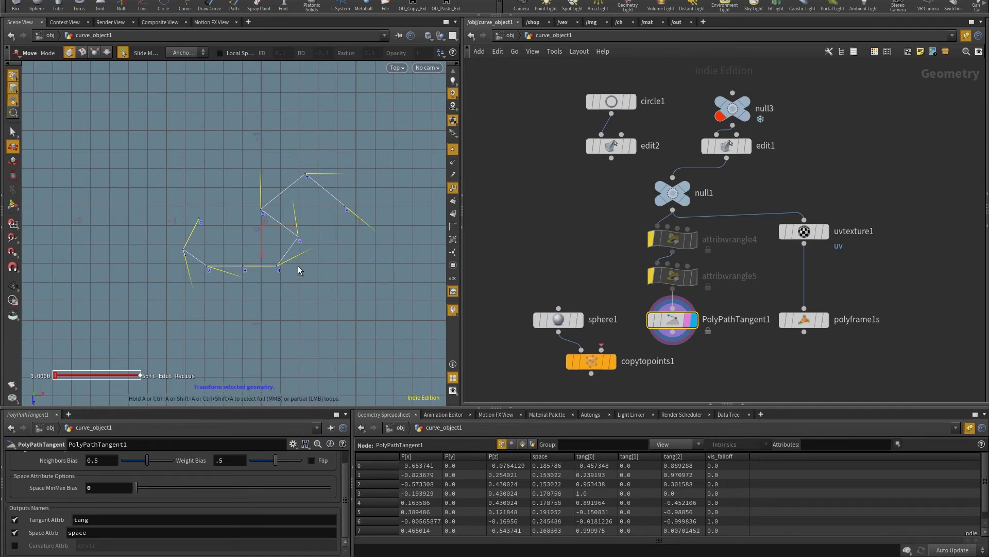
{"action": "left_click_drag", "start_coordinate": [201, 487], "coordinate": [330, 487]}
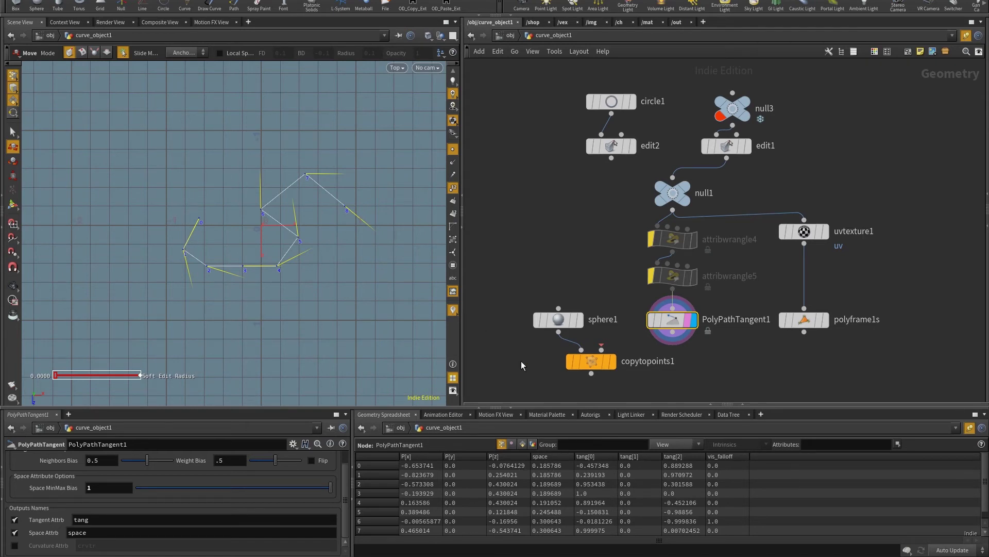
{"action": "middle_click_drag", "start_coordinate": [707, 353], "coordinate": [701, 312]}
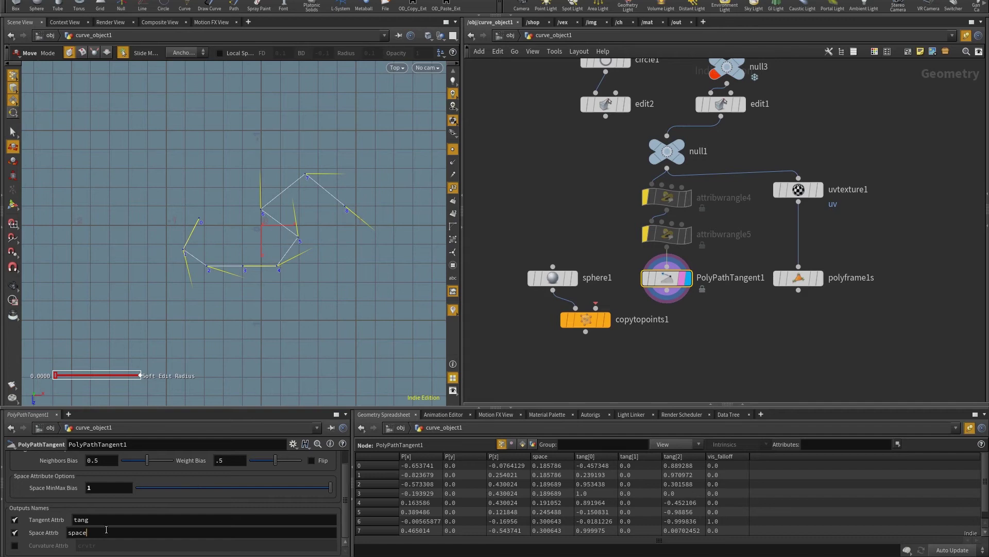
Rename the space attribute to pscale
{"action": "double_click", "coordinate": [87, 533]}
{"action": "type", "text": "psca"}
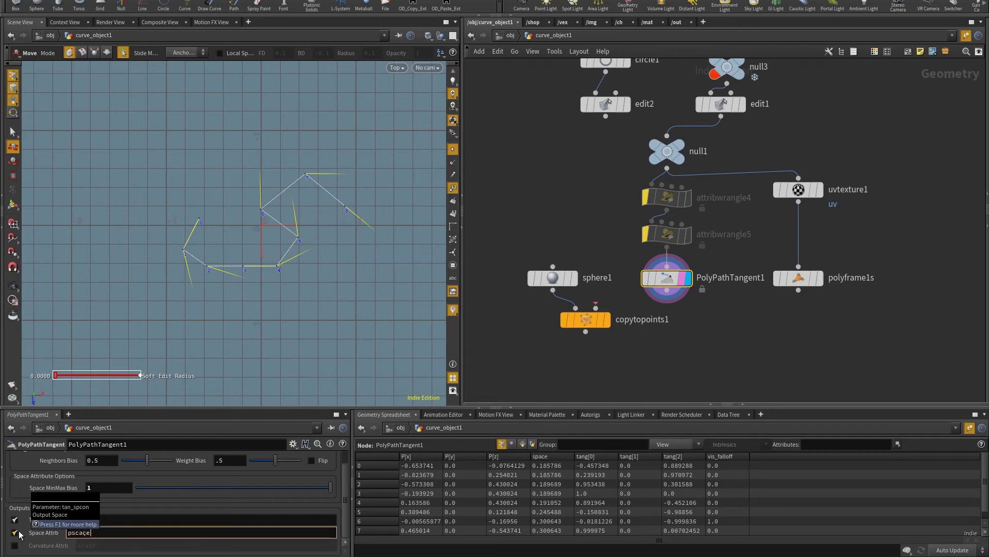
{"action": "type", "text": "le"}
{"action": "key", "text": "Return"}
Wire the edit2 diamond into null1 and reset all of edit2's changes
{"action": "left_click_drag", "start_coordinate": [605, 118], "coordinate": [667, 135]}
{"action": "left_click", "coordinate": [331, 228]}
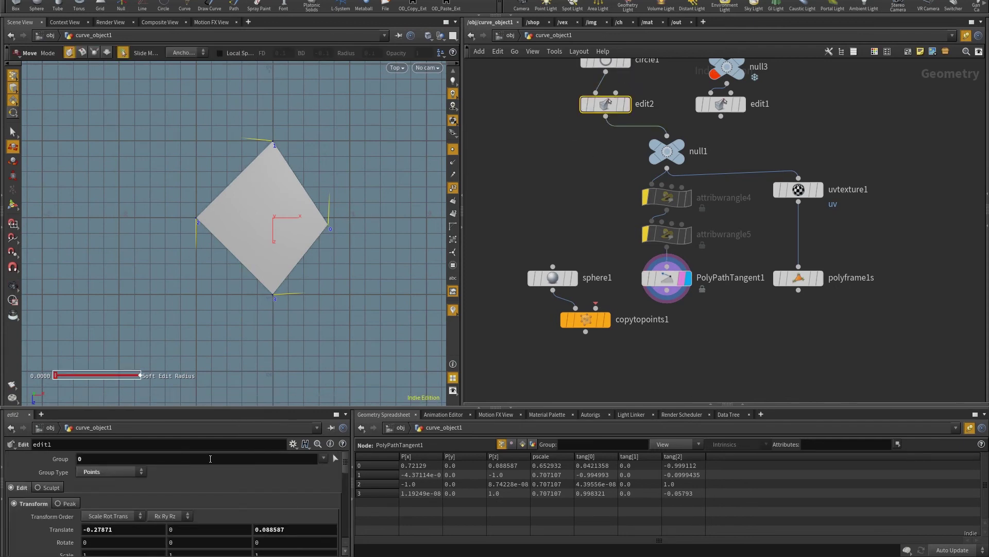
{"action": "scroll", "coordinate": [109, 531], "scroll_direction": "down", "scroll_amount": 10}
{"action": "left_click", "coordinate": [102, 549]}
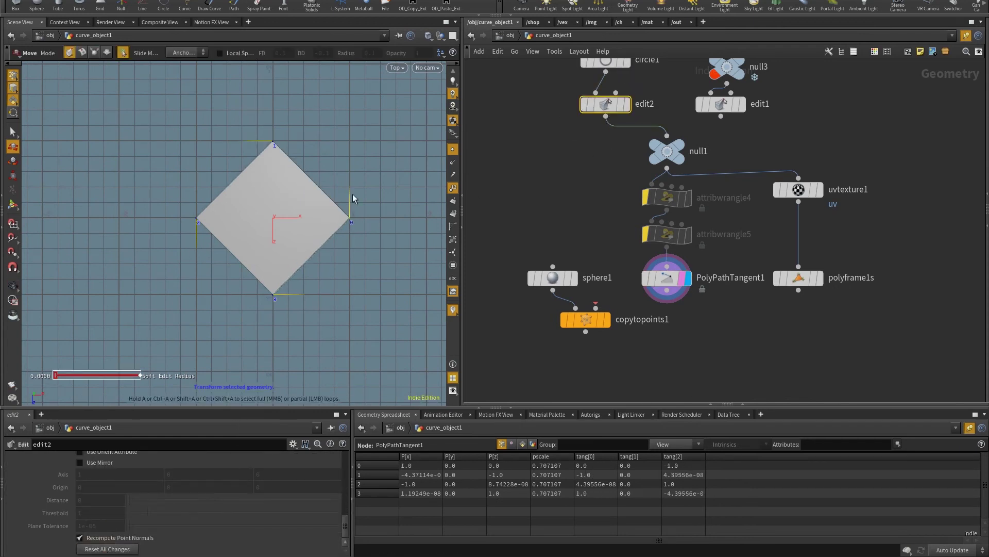
{"action": "scroll", "coordinate": [707, 269], "scroll_direction": "up", "scroll_amount": 4}
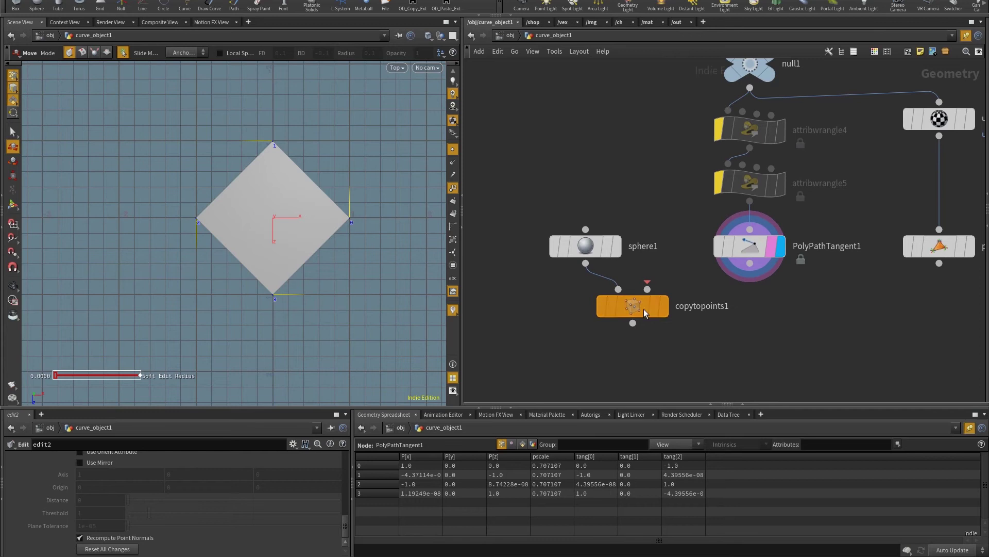
Connect PolyPathTangent1 into copytopoints1's second input and display the copied spheres
{"action": "left_click_drag", "start_coordinate": [750, 263], "coordinate": [666, 309]}
{"action": "left_click", "coordinate": [665, 310]}
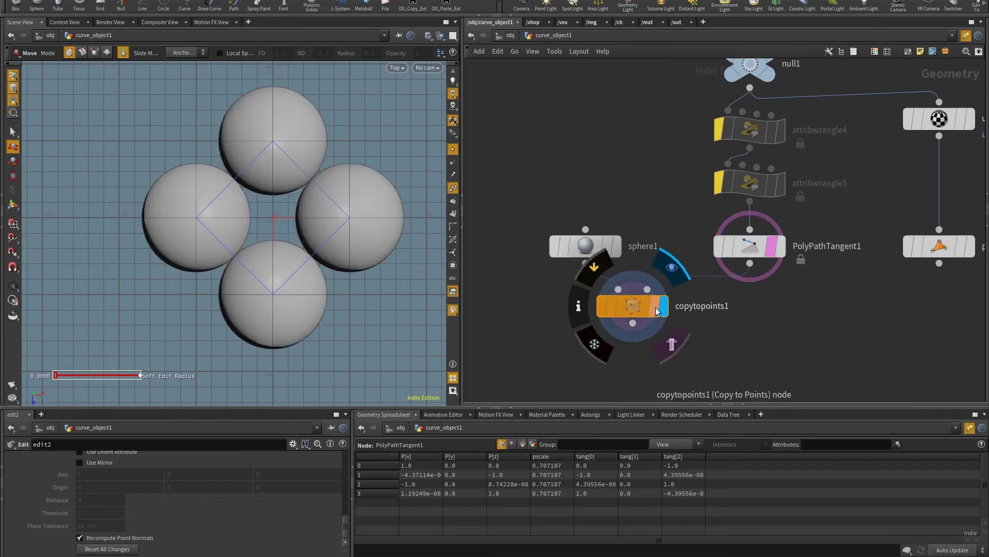
{"action": "scroll", "coordinate": [567, 182], "scroll_direction": "down", "scroll_amount": 5}
{"action": "scroll", "coordinate": [604, 216], "scroll_direction": "up", "scroll_amount": 2}
{"action": "scroll", "coordinate": [598, 219], "scroll_direction": "up", "scroll_amount": 2}
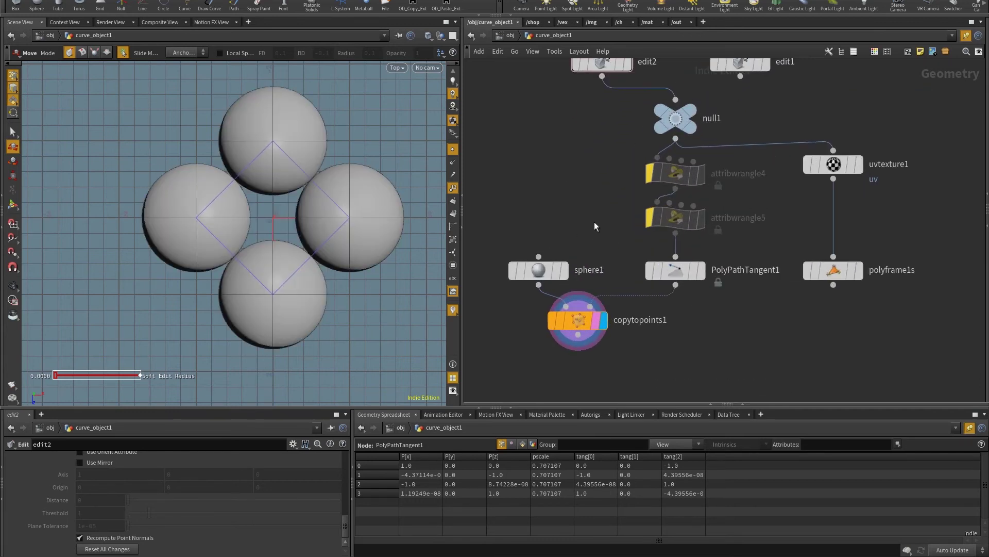
{"action": "scroll", "coordinate": [309, 237], "scroll_direction": "down", "scroll_amount": 2}
{"action": "middle_click_drag", "start_coordinate": [309, 185], "coordinate": [282, 220]}
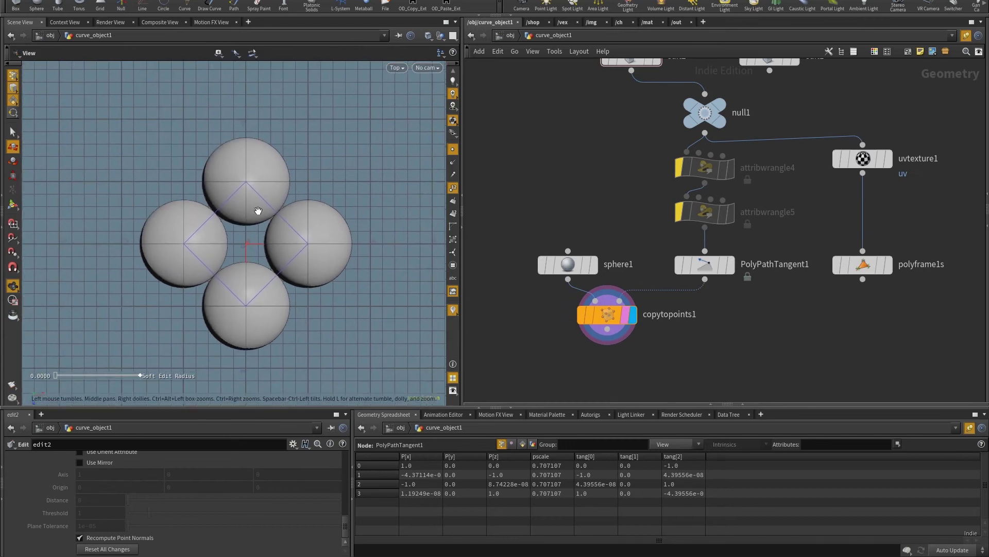
{"action": "key", "text": "t"}
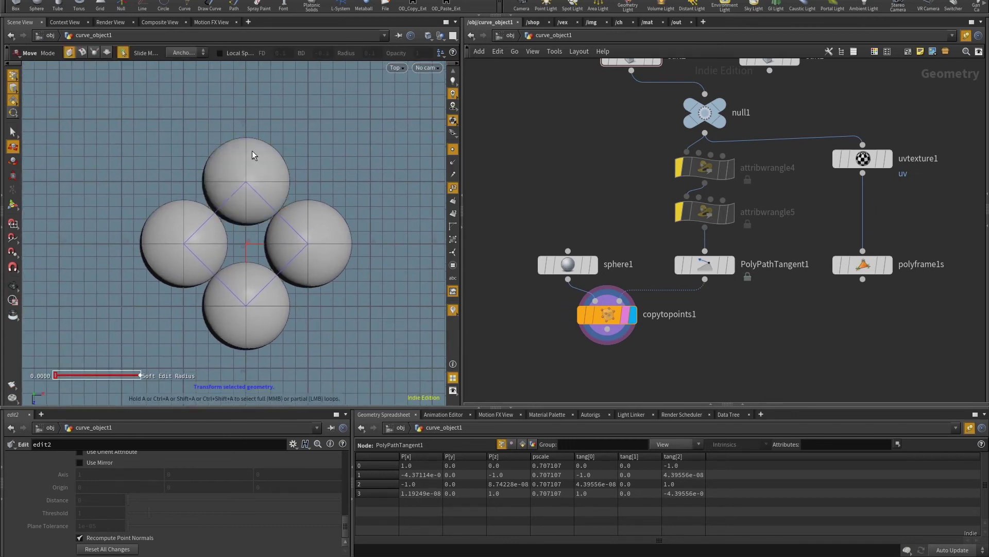
Bypass PolyPathTangent1 and re-enable it to compare the sphere sizes
{"action": "left_click", "coordinate": [704, 267]}
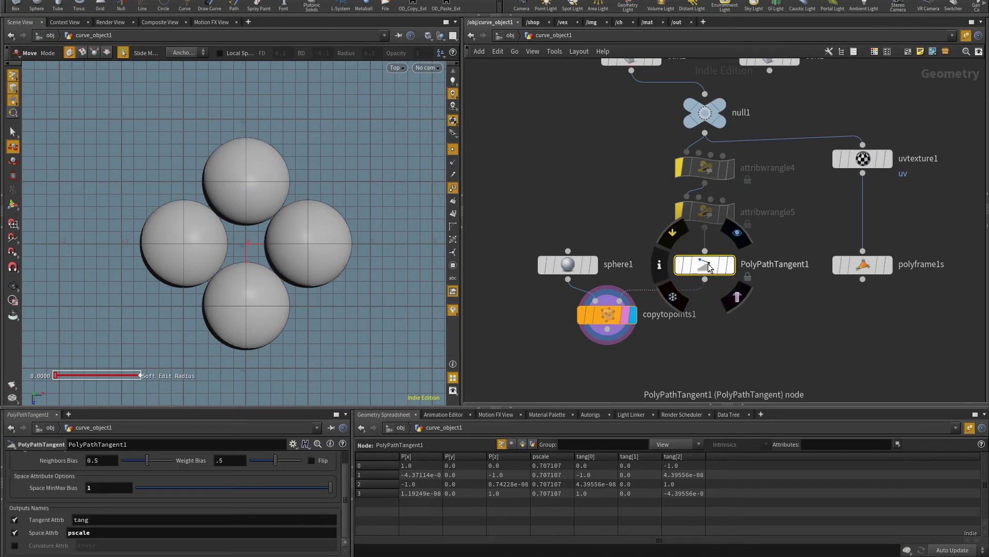
{"action": "left_click", "coordinate": [672, 232]}
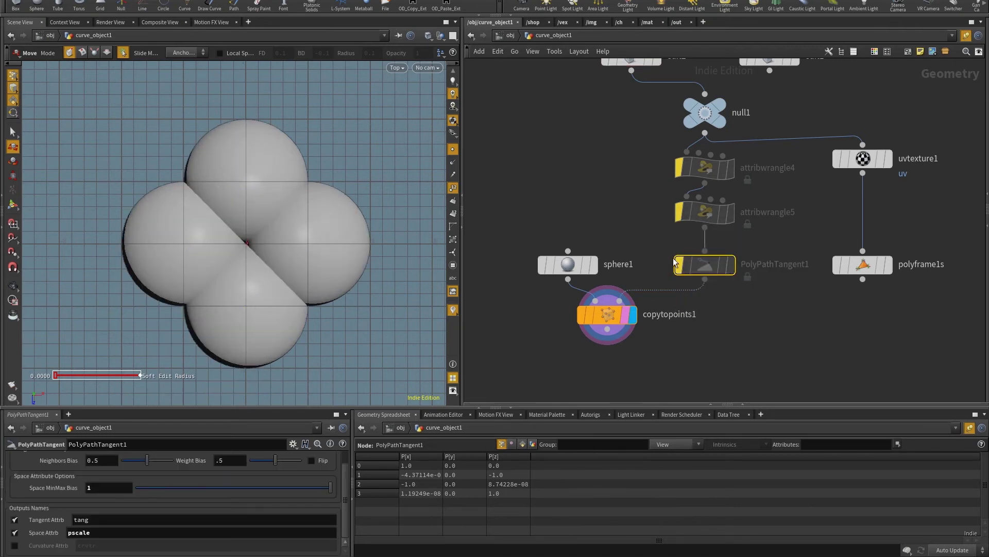
{"action": "left_click", "coordinate": [673, 232]}
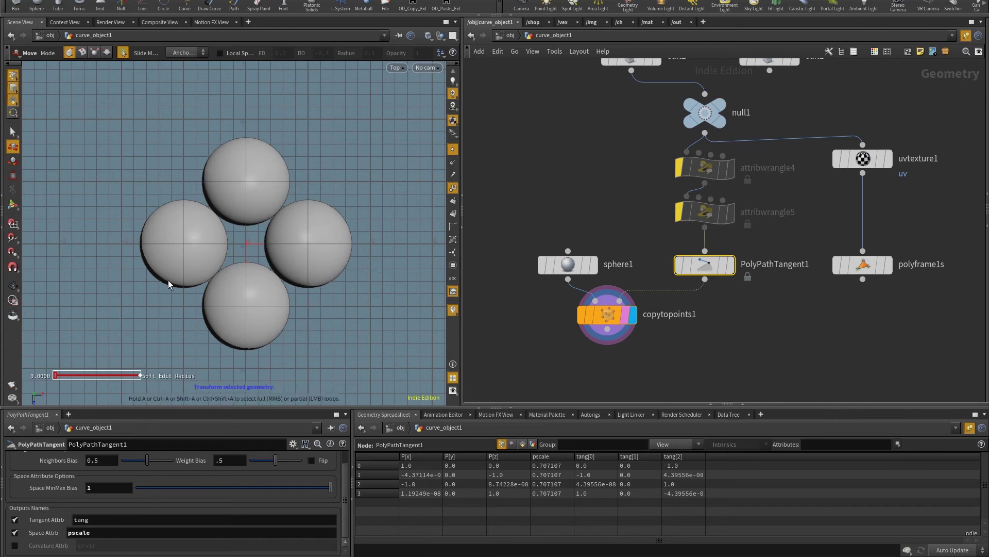
Raise circle1's Divisions to 27
{"action": "middle_click_drag", "start_coordinate": [645, 82], "coordinate": [651, 115]}
{"action": "key", "text": "h"}
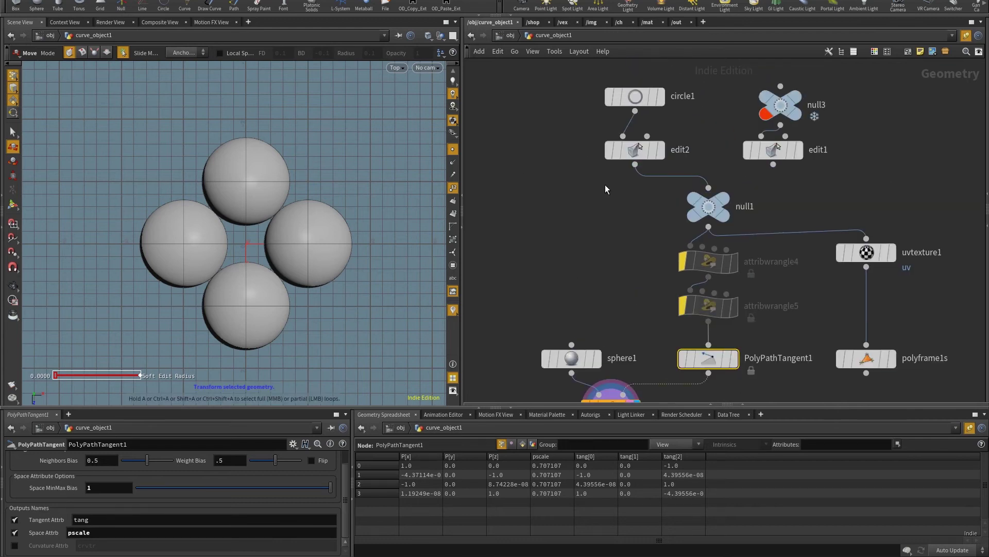
{"action": "left_click", "coordinate": [630, 109]}
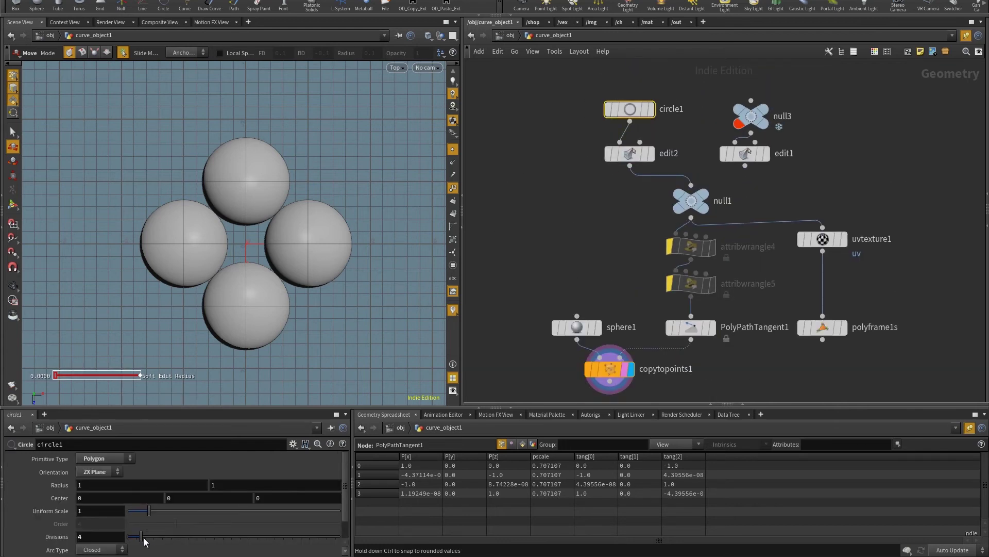
{"action": "left_click_drag", "start_coordinate": [142, 531], "coordinate": [240, 518]}
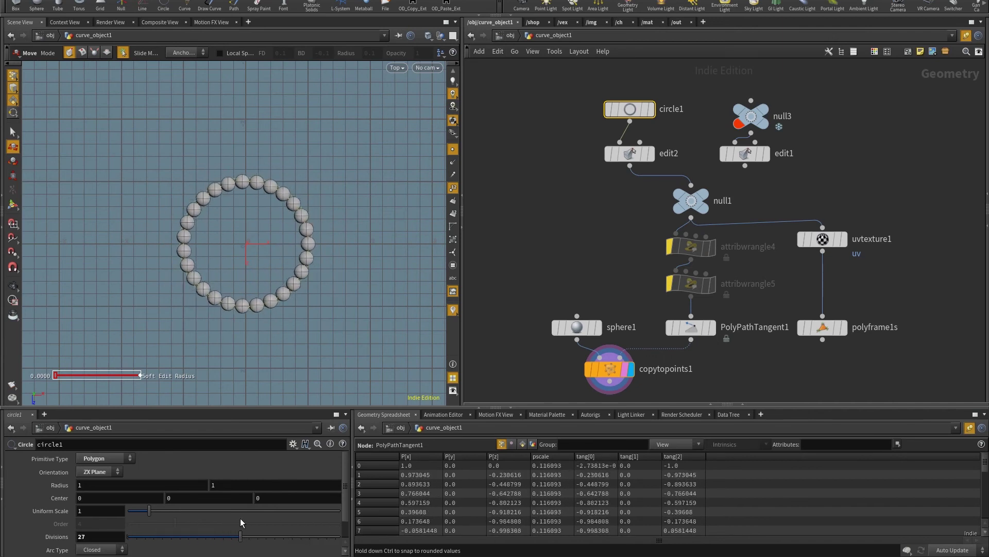
In edit2, pull points 5, 2–3, 25 and 21 outward from the ring
{"action": "left_click", "coordinate": [630, 153]}
{"action": "scroll", "coordinate": [335, 252], "scroll_direction": "up", "scroll_amount": 2}
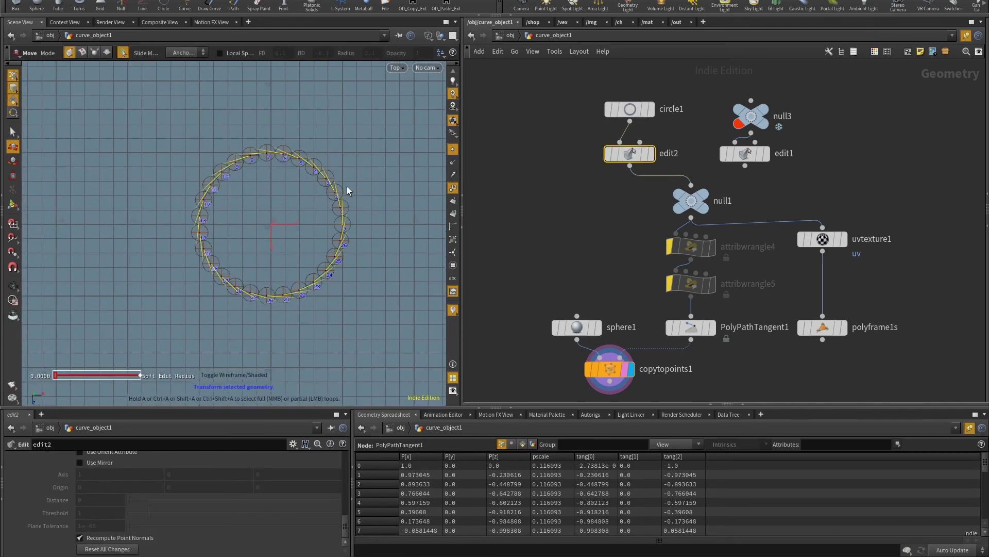
{"action": "scroll", "coordinate": [338, 178], "scroll_direction": "up", "scroll_amount": 2}
{"action": "left_click_drag", "start_coordinate": [295, 161], "coordinate": [304, 133]}
{"action": "left_click_drag", "start_coordinate": [330, 185], "coordinate": [360, 174]}
{"action": "left_click_drag", "start_coordinate": [335, 283], "coordinate": [352, 309]}
{"action": "left_click_drag", "start_coordinate": [272, 326], "coordinate": [293, 360]}
Set PolyPathTangent1's Weight Bias to 0.5 and Space MinMax Bias to 0
{"action": "middle_click_drag", "start_coordinate": [374, 308], "coordinate": [367, 276]}
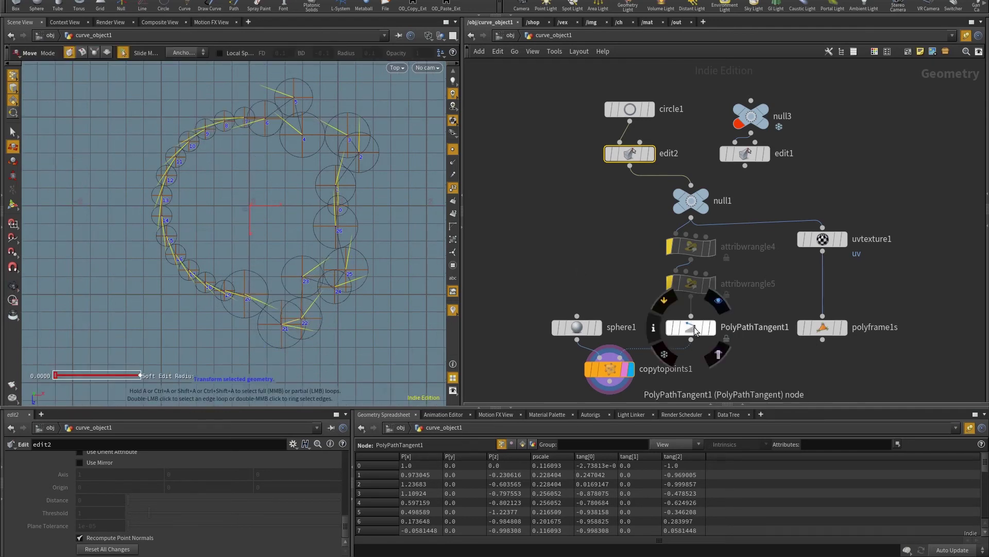
{"action": "left_click", "coordinate": [691, 327]}
{"action": "type", "text": ".5"}
{"action": "key", "text": "Return"}
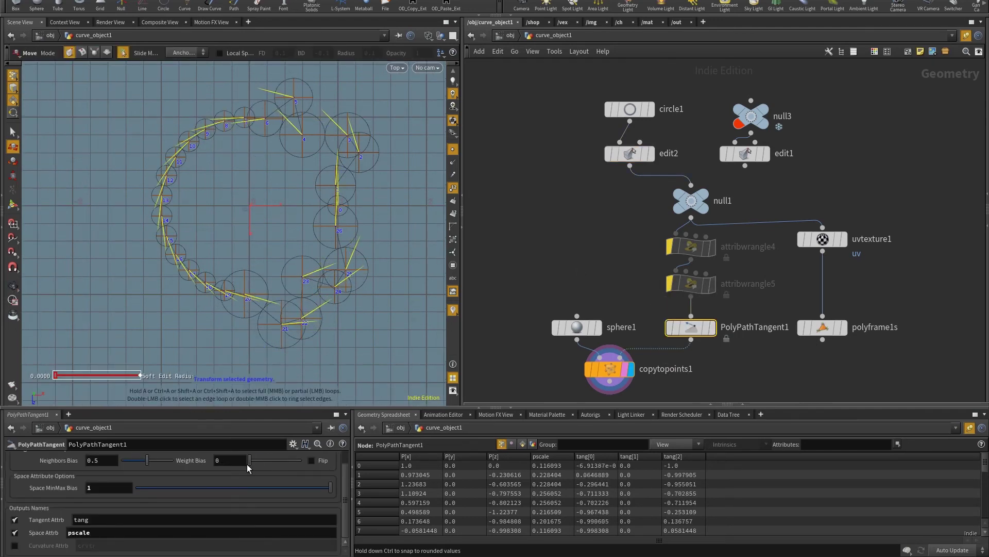
{"action": "left_click_drag", "start_coordinate": [309, 492], "coordinate": [78, 500]}
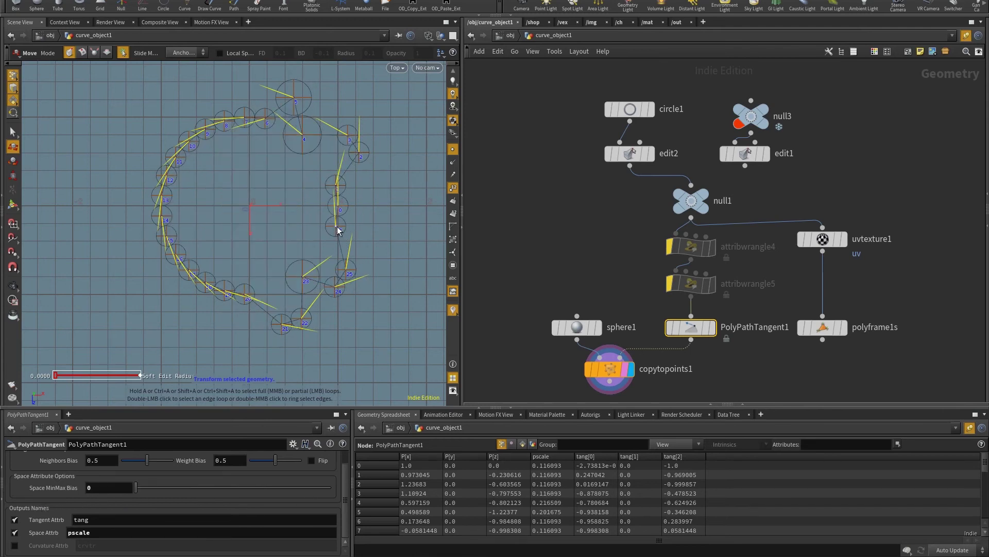
Undo a stray point 26 move, delete the extra edit node, and place copytopoints1 under PolyPathTangent1
{"action": "left_click_drag", "start_coordinate": [338, 229], "coordinate": [391, 234]}
{"action": "key", "text": "ctrl+z"}
{"action": "key", "text": "Delete"}
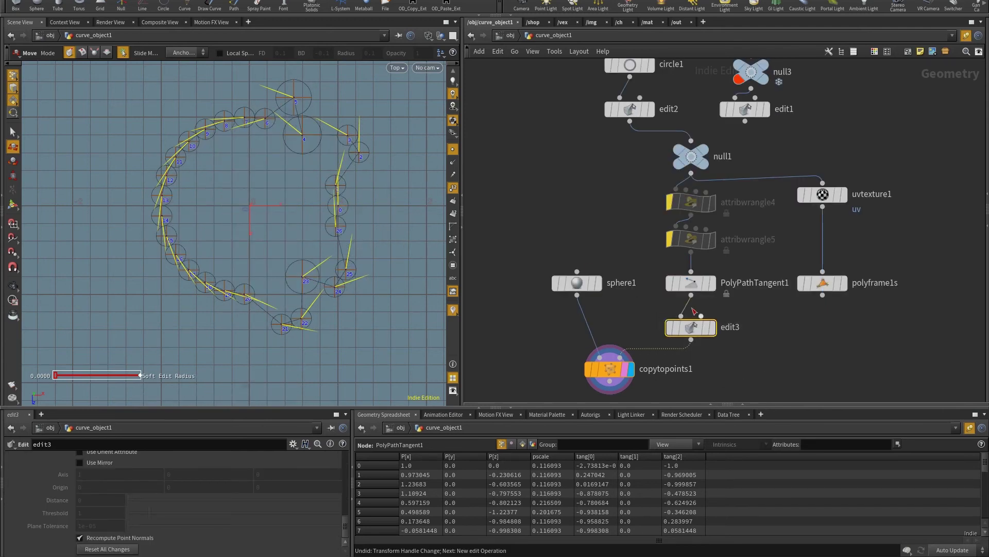
{"action": "left_click_drag", "start_coordinate": [610, 368], "coordinate": [630, 344]}
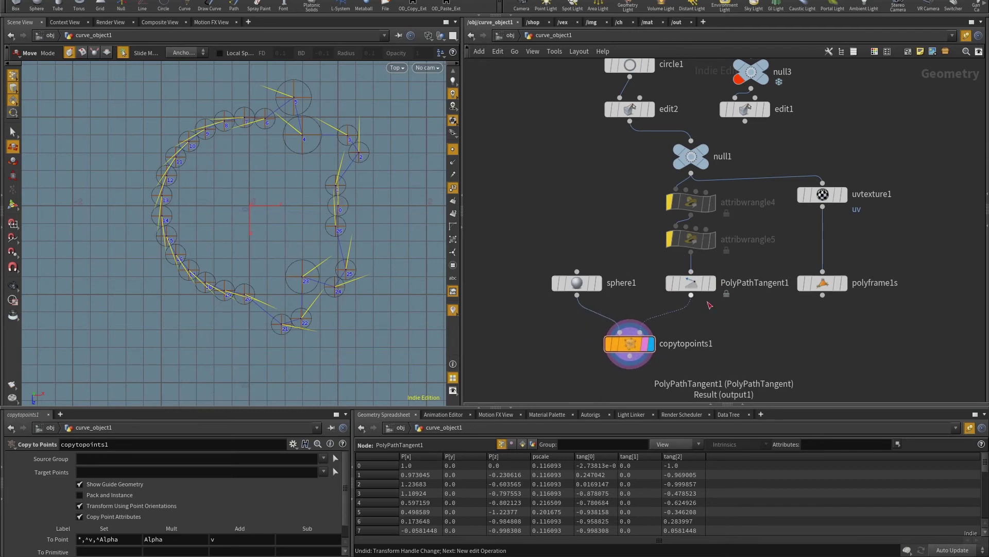
Reset all of edit2's point edits and wire edit1 into null1 instead of edit2
{"action": "left_click", "coordinate": [630, 109]}
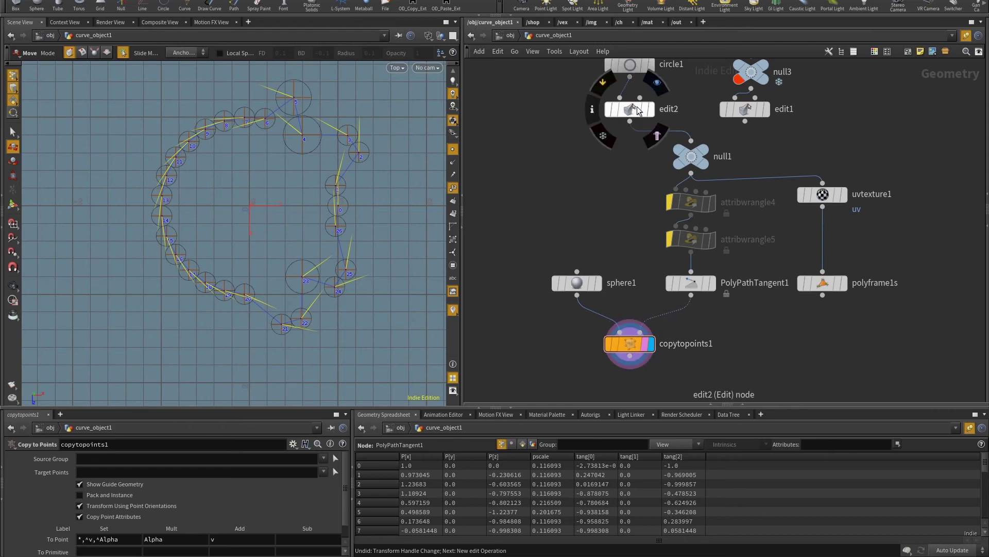
{"action": "left_click", "coordinate": [107, 549]}
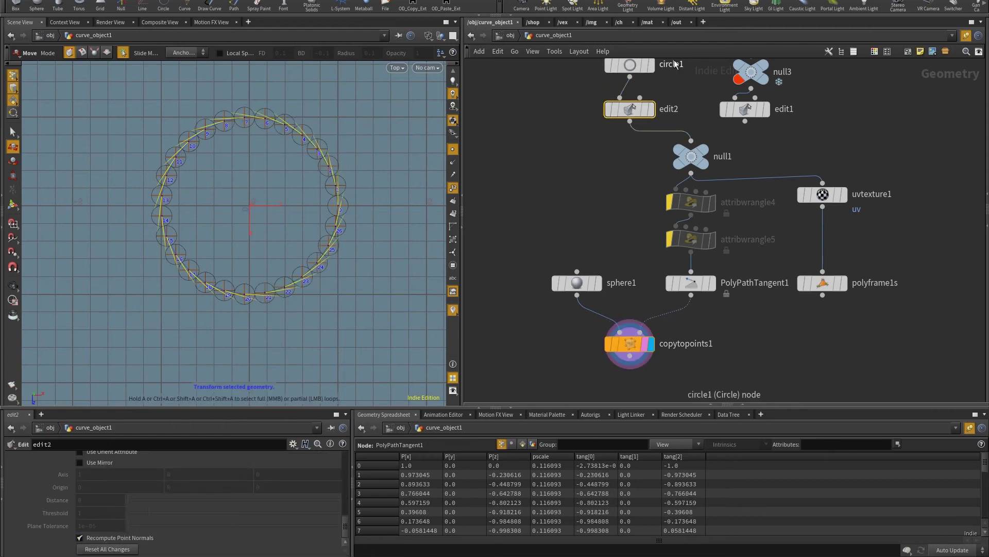
{"action": "left_click", "coordinate": [745, 121]}
{"action": "left_click", "coordinate": [702, 152]}
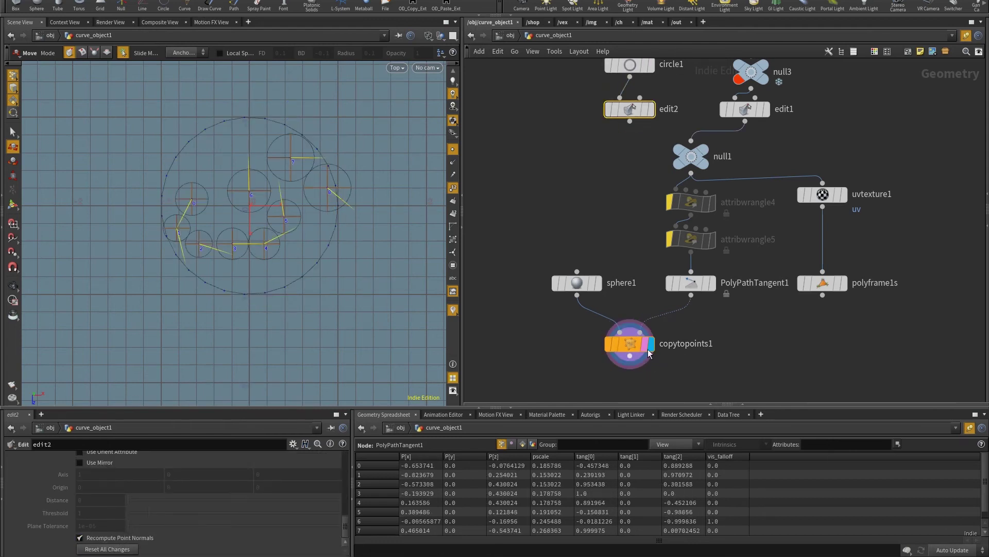
Display PolyPathTangent1's output in the viewport and switch to moving geometry
{"action": "left_click", "coordinate": [648, 348]}
{"action": "left_click", "coordinate": [711, 285]}
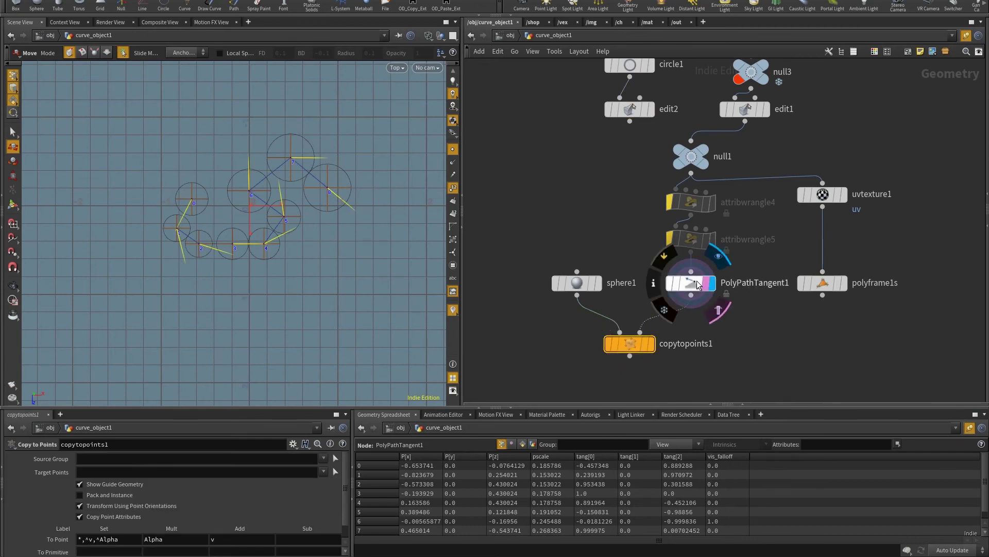
{"action": "scroll", "coordinate": [309, 242], "scroll_direction": "up", "scroll_amount": 2}
{"action": "key", "text": "t"}
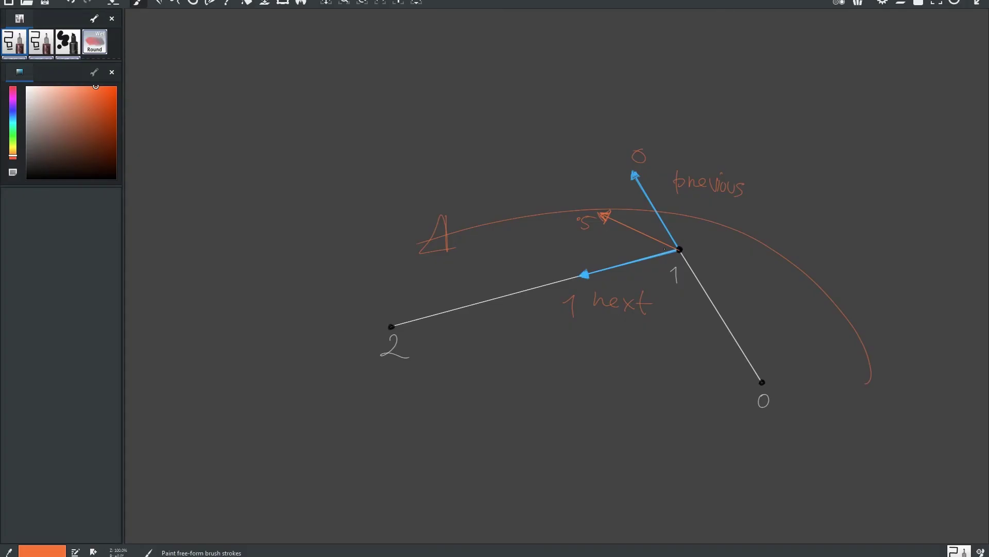
Draw a straight white line upward through point 1 on the diagram
{"action": "mouse_move", "coordinate": [705, 161]}
{"action": "left_mouse_down"}
{"action": "mouse_move", "coordinate": [593, 303]}
{"action": "mouse_move", "coordinate": [665, 145]}
{"action": "left_mouse_up"}
{"action": "key", "text": "ctrl+z"}
{"action": "key", "text": "x"}
{"action": "key", "text": "x"}
{"action": "key", "text": "x"}
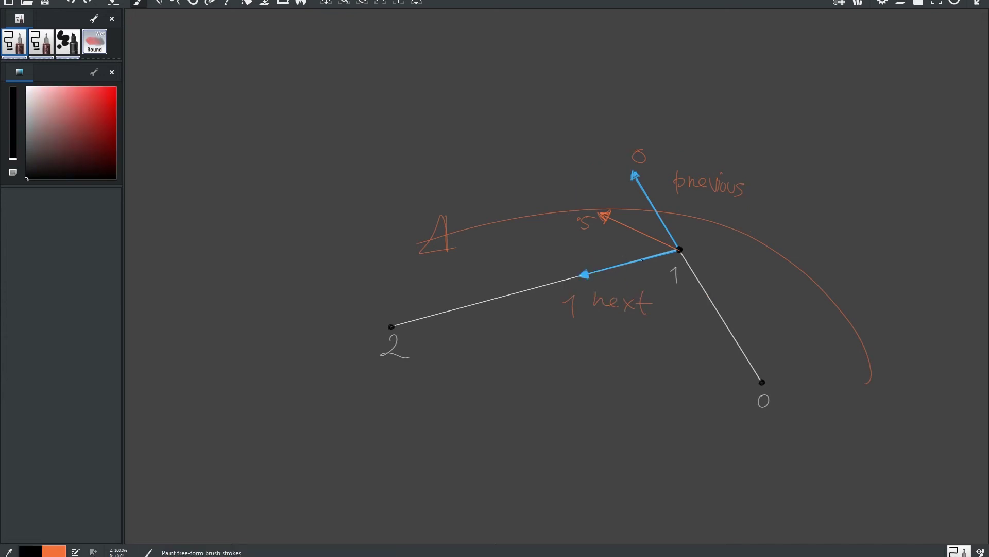
{"action": "key", "text": "x"}
{"action": "key", "text": "x"}
{"action": "key", "text": "x"}
Draw a blue arrow from point 1 toward the upper arrow and label it 1
{"action": "key", "text": "x"}
{"action": "key", "text": "x"}
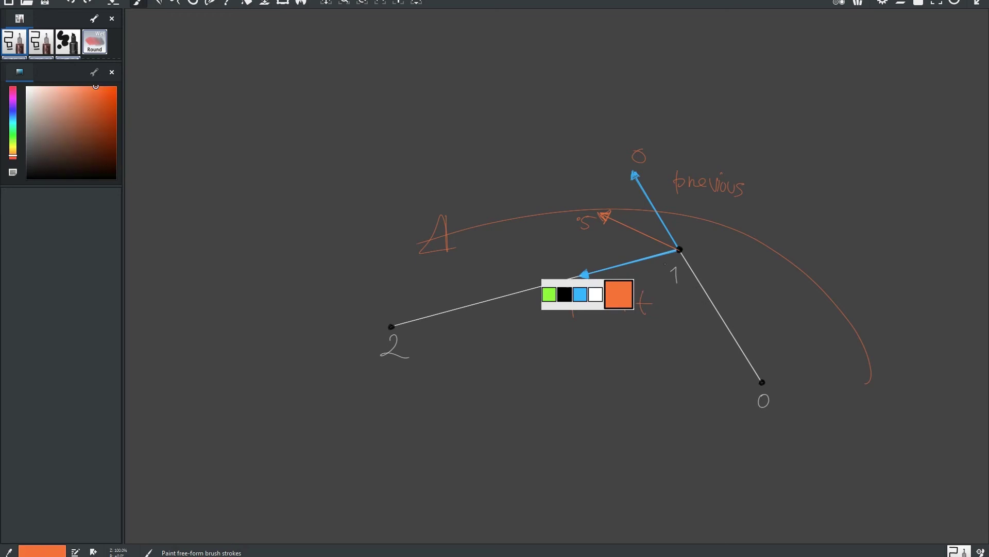
{"action": "key", "text": "l"}
{"action": "left_click_drag", "start_coordinate": [680, 250], "coordinate": [574, 75]}
{"action": "key", "text": "x"}
{"action": "key", "text": "b"}
{"action": "key", "text": "x"}
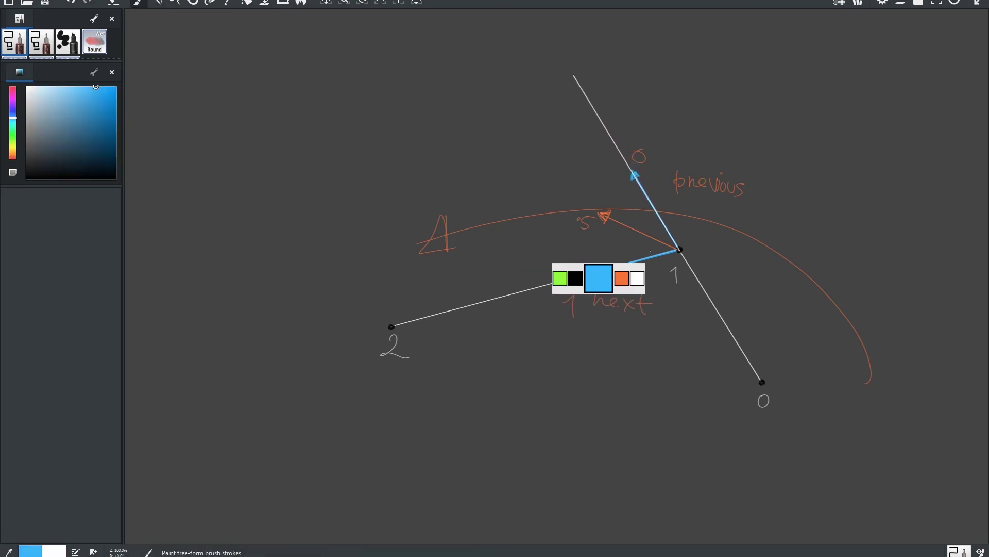
{"action": "key", "text": "l"}
{"action": "left_click_drag", "start_coordinate": [680, 250], "coordinate": [631, 175]}
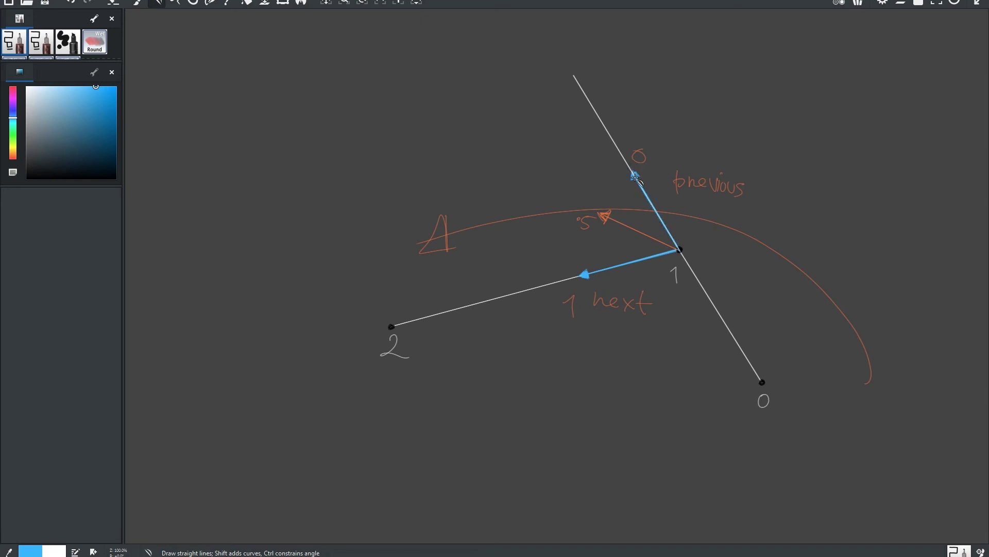
{"action": "key", "text": "b"}
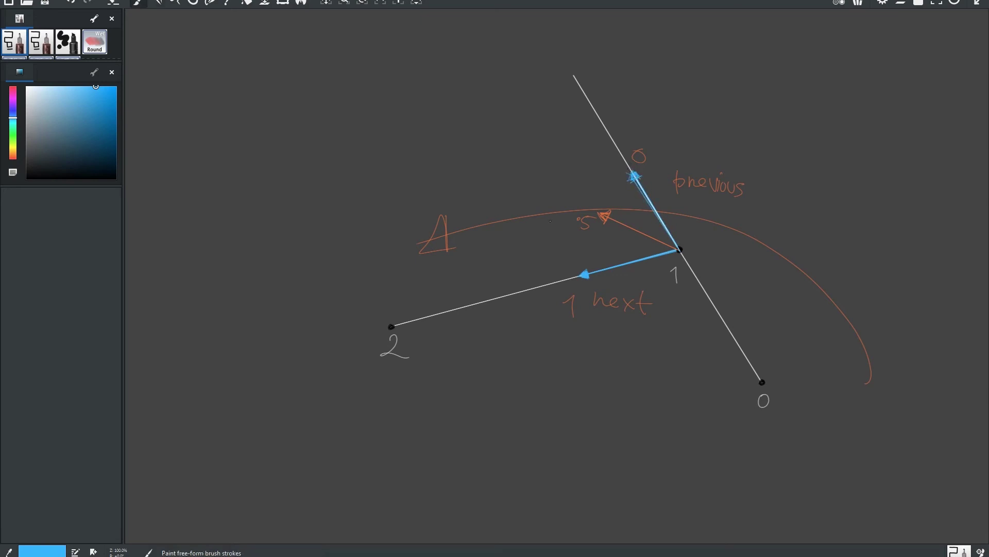
{"action": "key", "text": "x"}
{"action": "key", "text": "x"}
{"action": "key", "text": "x"}
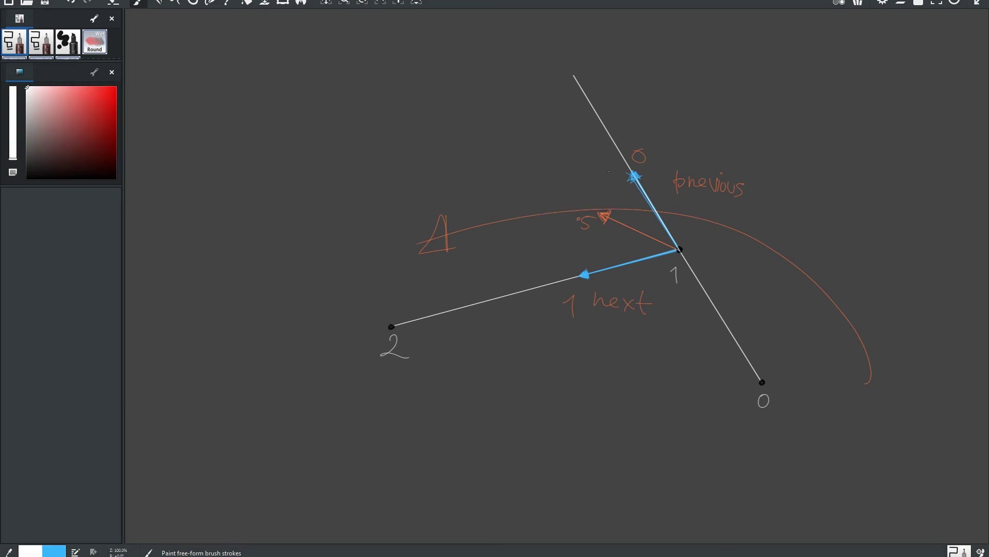
{"action": "left_click_drag", "start_coordinate": [610, 168], "coordinate": [612, 175]}
Draw a line from point 1 down to point 0 with a blue arrow along it
{"action": "key", "text": "l"}
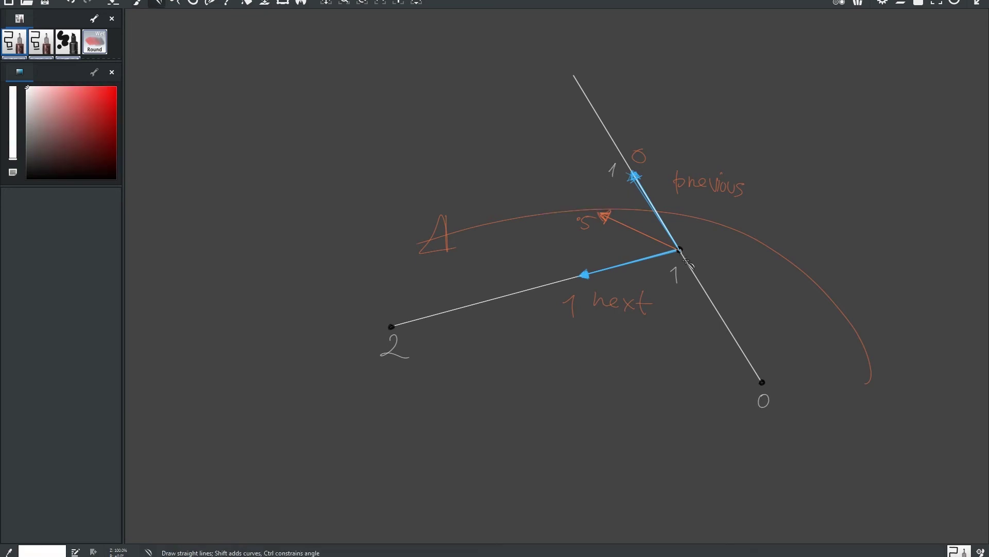
{"action": "mouse_move", "coordinate": [681, 251]}
{"action": "left_mouse_down"}
{"action": "mouse_move", "coordinate": [728, 425]}
{"action": "mouse_move", "coordinate": [768, 395]}
{"action": "left_mouse_up"}
{"action": "key", "text": "b"}
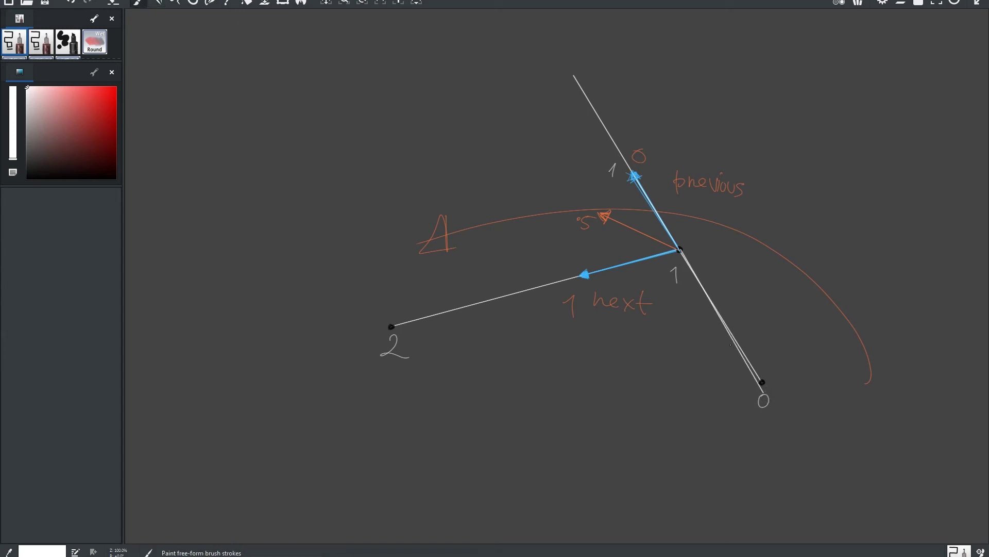
{"action": "key", "text": "x"}
{"action": "key", "text": "l"}
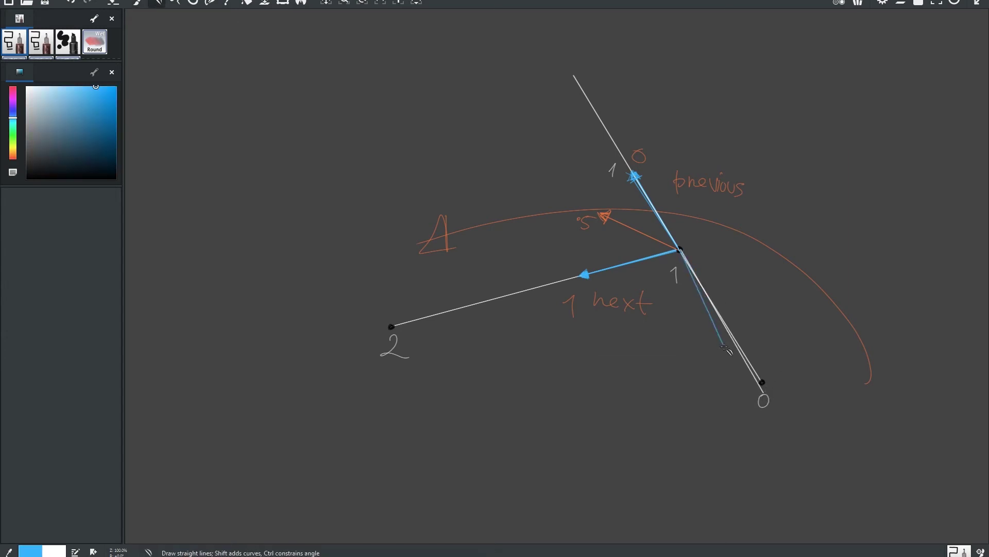
{"action": "left_click_drag", "start_coordinate": [680, 250], "coordinate": [738, 340]}
Draw a grey curved arrow sweeping from the 0 label around to -1
{"action": "key", "text": "b"}
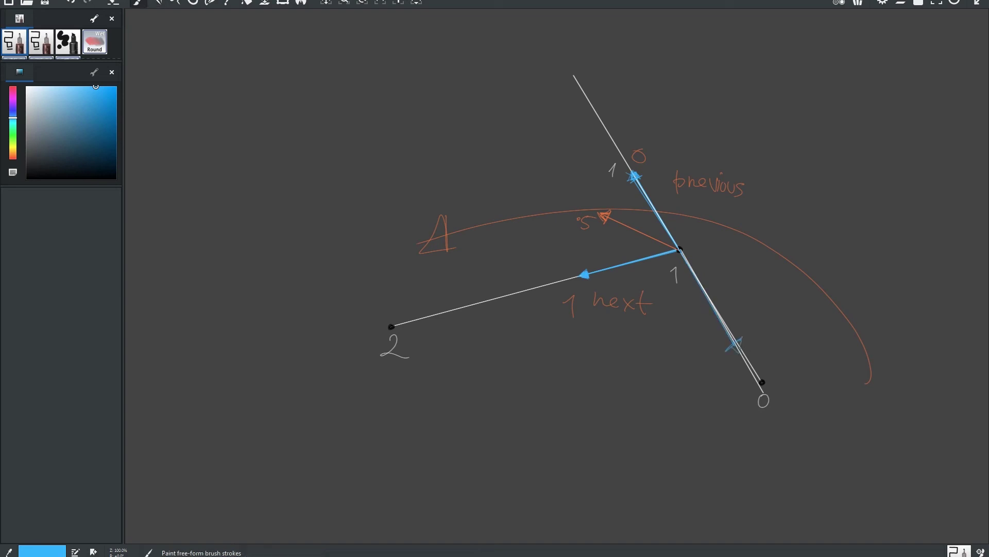
{"action": "key", "text": "x"}
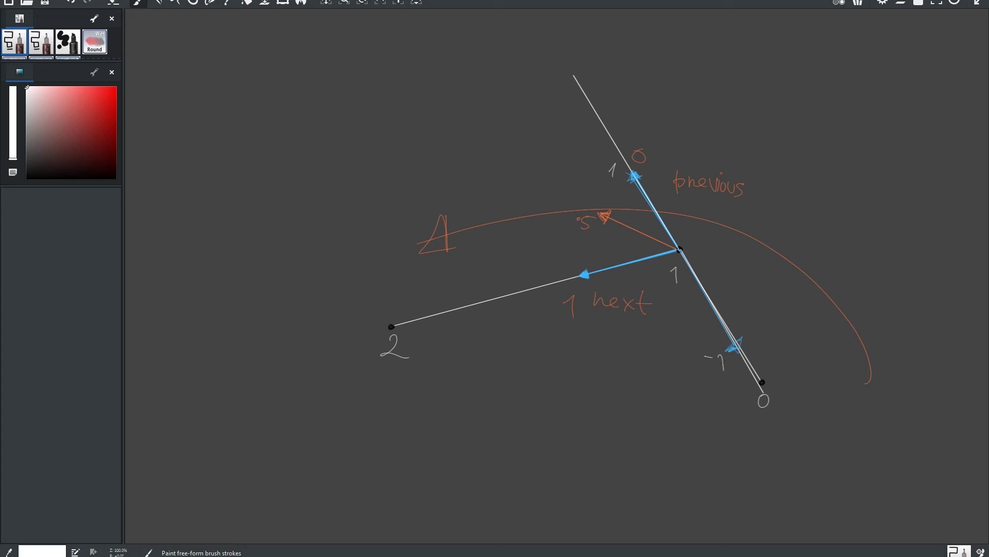
{"action": "mouse_move", "coordinate": [718, 371]}
{"action": "left_mouse_down"}
{"action": "mouse_move", "coordinate": [580, 205]}
{"action": "mouse_move", "coordinate": [577, 186]}
{"action": "mouse_move", "coordinate": [598, 191]}
{"action": "left_mouse_up"}
{"action": "key", "text": "ctrl+z"}
{"action": "left_click_drag", "start_coordinate": [603, 155], "coordinate": [608, 154]}
{"action": "key", "text": "ctrl+z"}
{"action": "mouse_move", "coordinate": [585, 180]}
{"action": "left_mouse_down"}
{"action": "mouse_move", "coordinate": [669, 391]}
{"action": "mouse_move", "coordinate": [690, 387]}
{"action": "mouse_move", "coordinate": [683, 398]}
{"action": "left_mouse_up"}
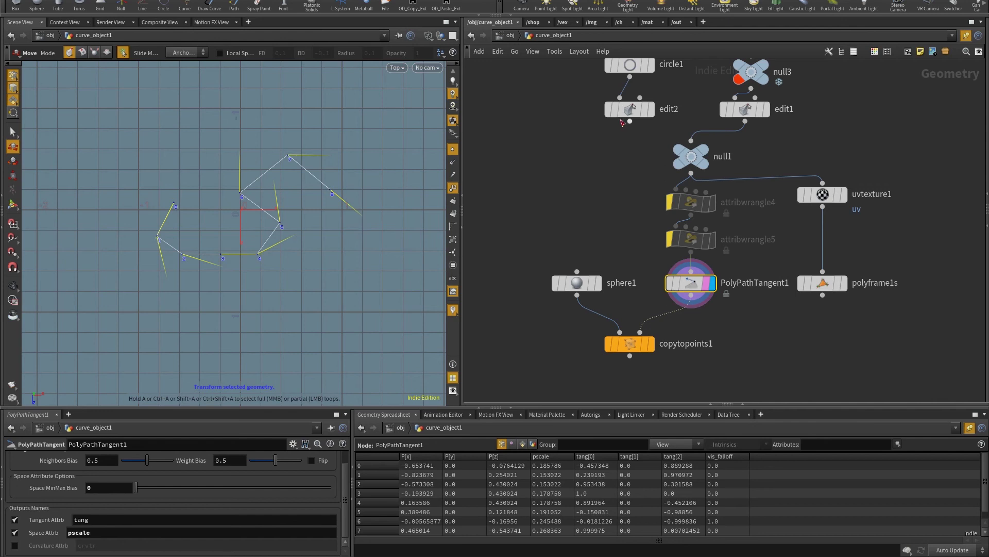
Turn on PolyPathTangent1's curvature output with attribute name crvtr
{"action": "left_click", "coordinate": [755, 110]}
{"action": "scroll", "coordinate": [323, 209], "scroll_direction": "up", "scroll_amount": 4}
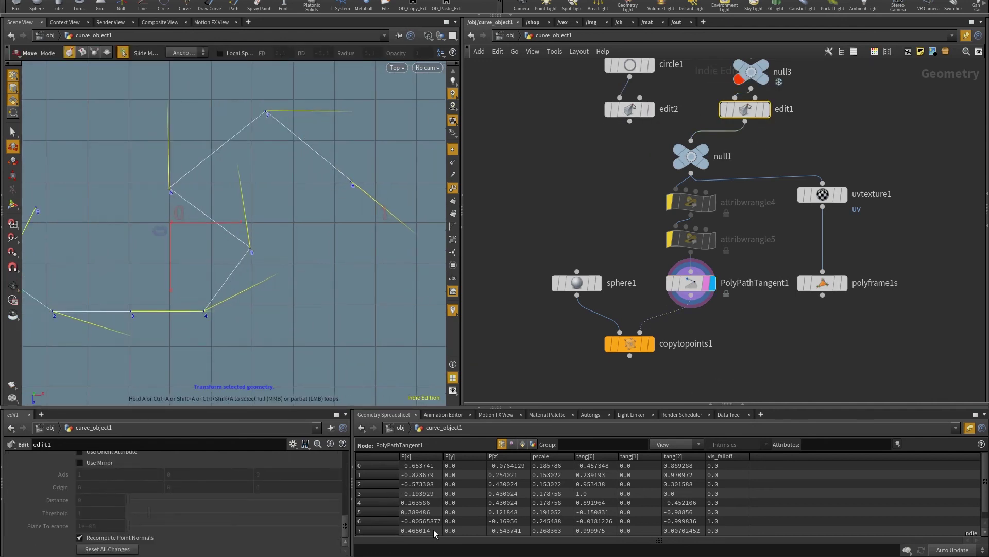
{"action": "left_click", "coordinate": [690, 282]}
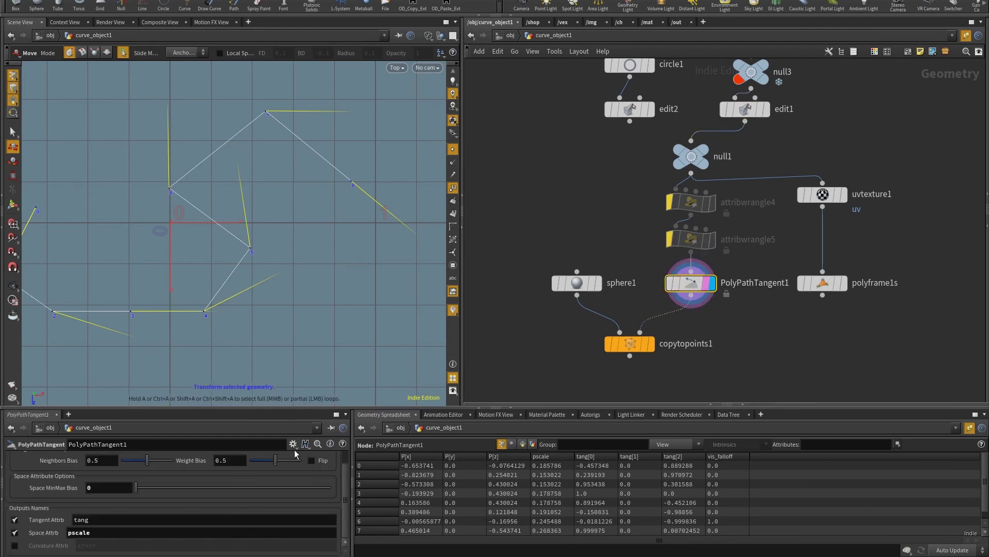
{"action": "left_click", "coordinate": [14, 545]}
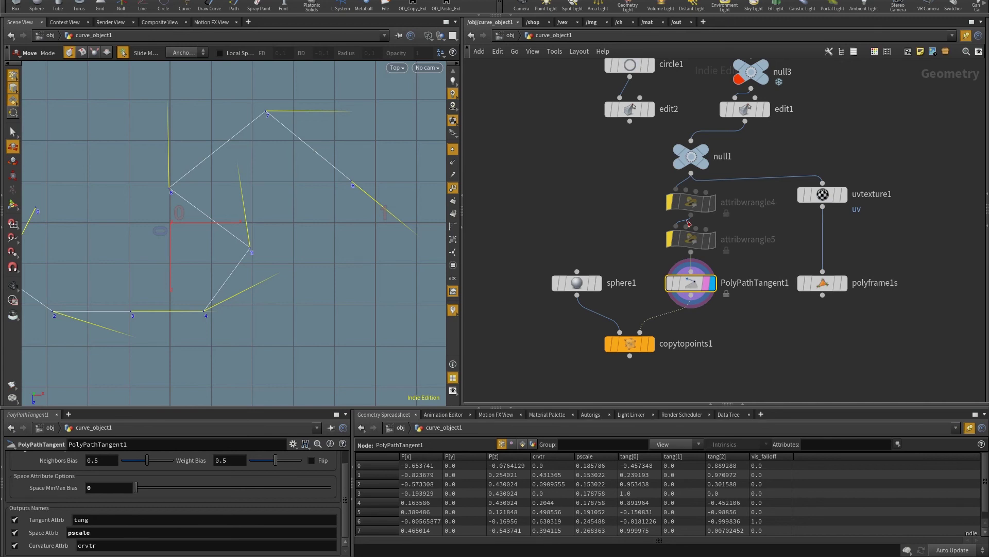
On edit1, drag curve point 8 near point 6, then back down to the right
{"action": "left_click", "coordinate": [745, 109]}
{"action": "middle_click_drag", "start_coordinate": [335, 199], "coordinate": [348, 209]}
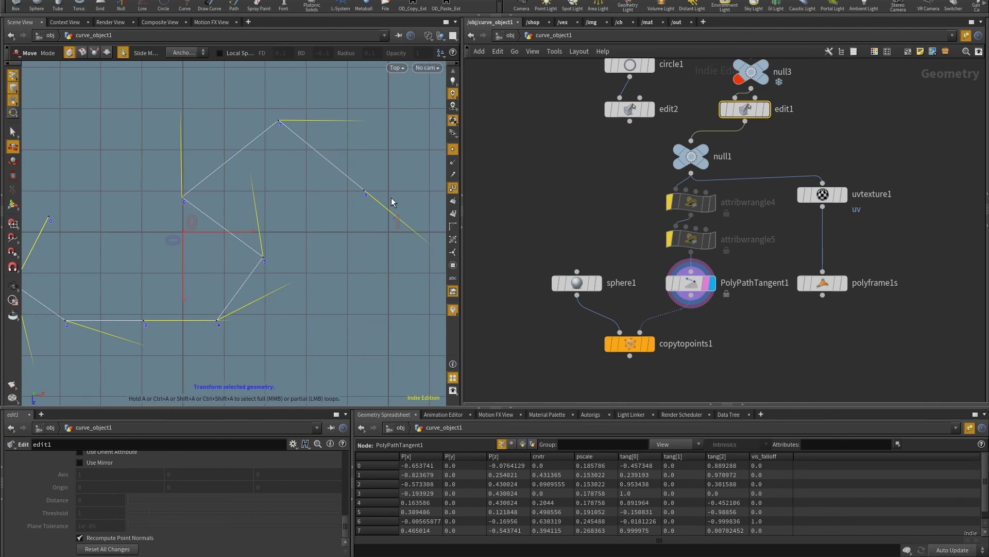
{"action": "left_click_drag", "start_coordinate": [363, 190], "coordinate": [299, 94]}
{"action": "key", "text": "space"}
{"action": "scroll", "coordinate": [215, 273], "scroll_direction": "down", "scroll_amount": 2}
{"action": "scroll", "coordinate": [320, 230], "scroll_direction": "down", "scroll_amount": 2}
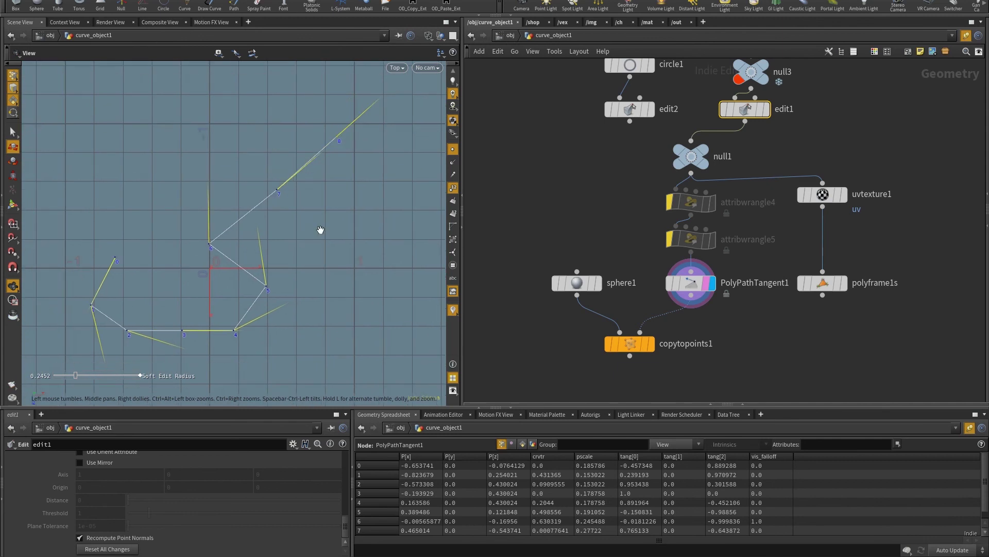
{"action": "left_click_drag", "start_coordinate": [336, 139], "coordinate": [313, 245]}
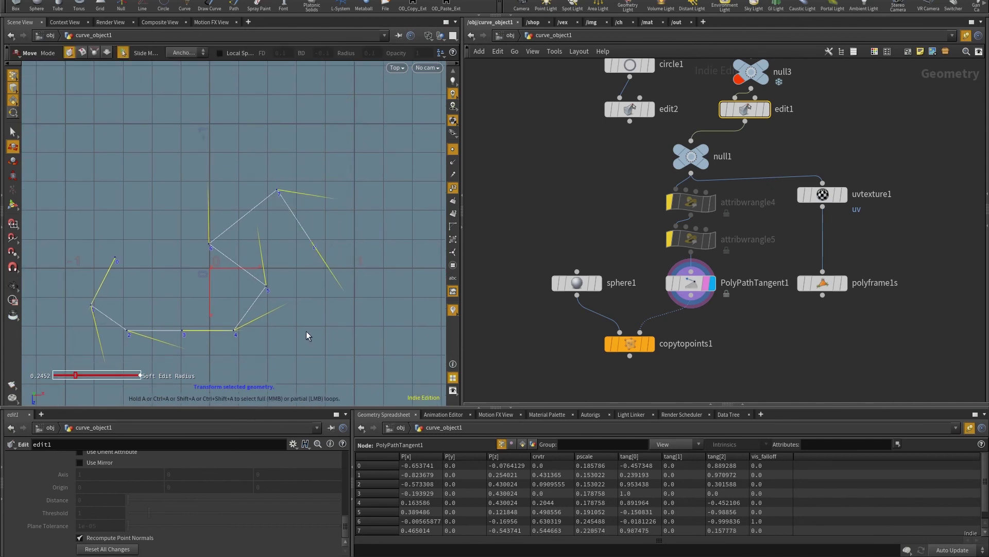
{"action": "scroll", "coordinate": [304, 327], "scroll_direction": "up", "scroll_amount": 3}
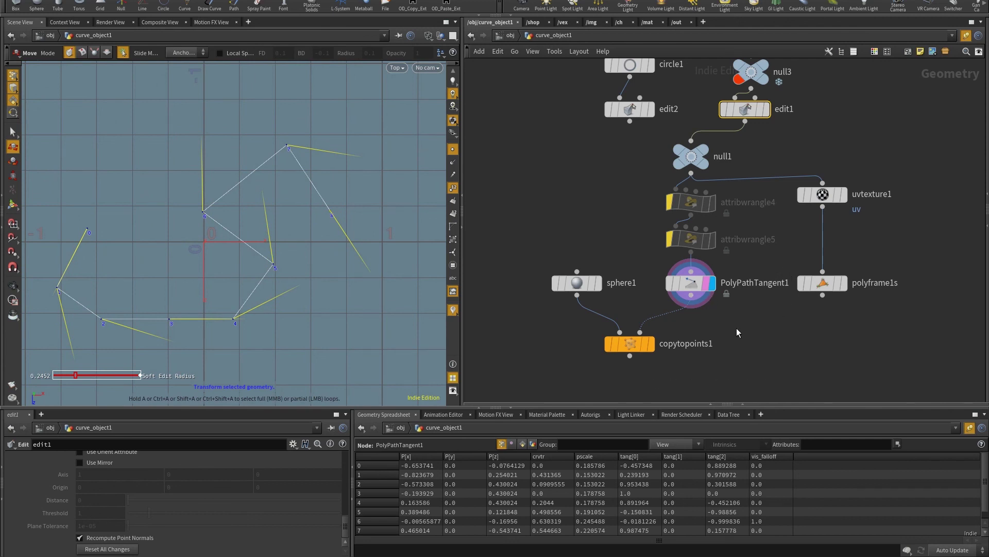
{"action": "mouse_move", "coordinate": [701, 253]}
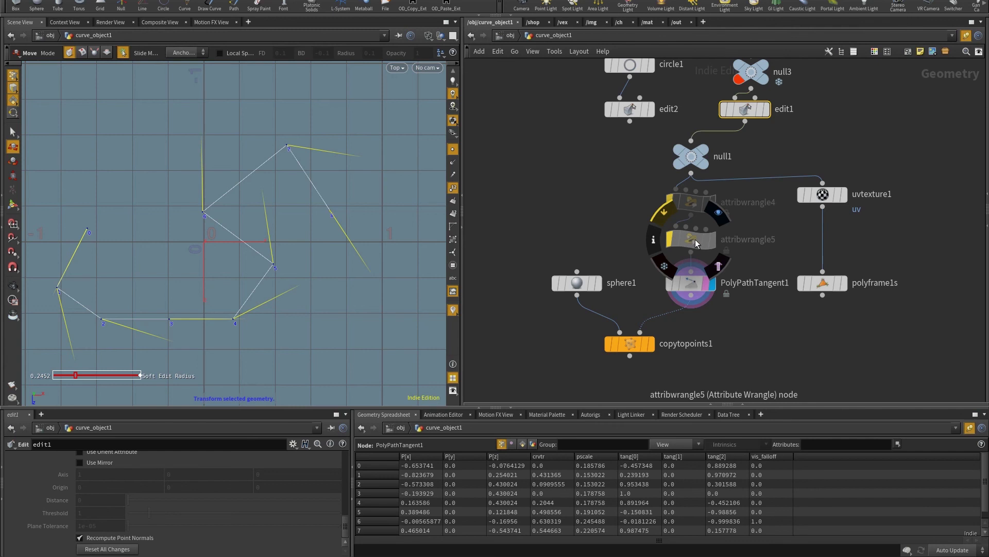
Compare attribwrangle5 with PolyPathTangent1, then show attribwrangle4's tan_slerp, tan_weig, tan_flip, tan_spac code
{"action": "left_click", "coordinate": [696, 243]}
{"action": "left_click_drag", "start_coordinate": [200, 407], "coordinate": [208, 327]}
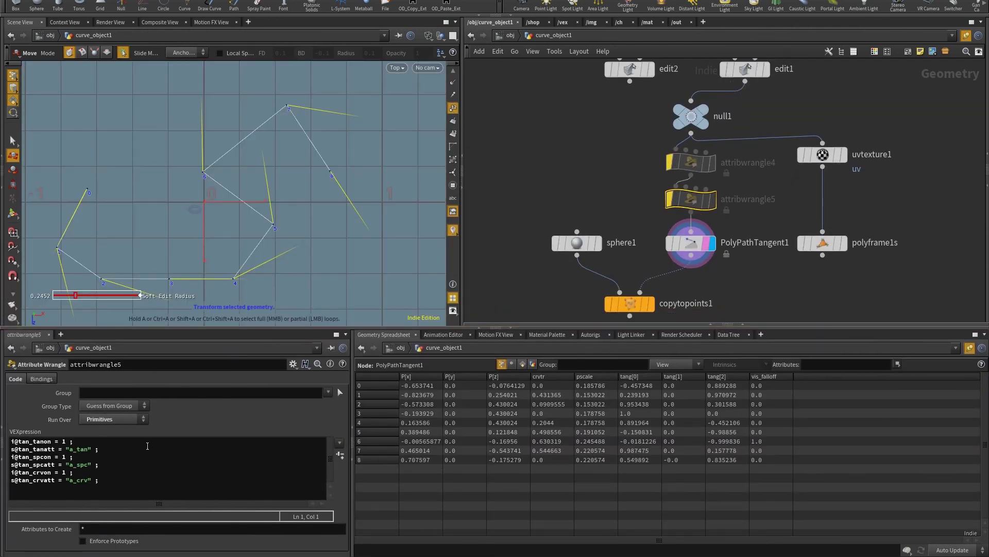
{"action": "left_click", "coordinate": [691, 243]}
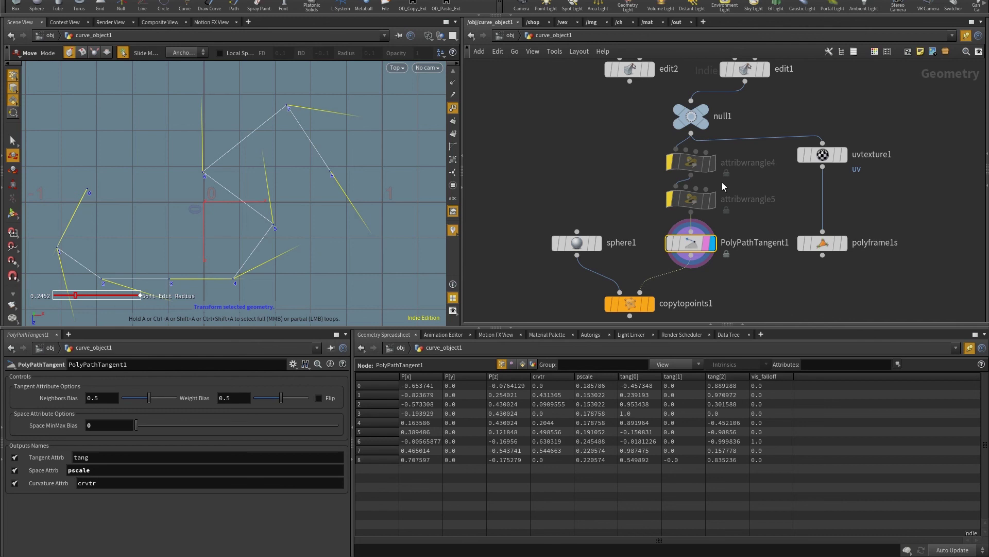
{"action": "left_click", "coordinate": [692, 163]}
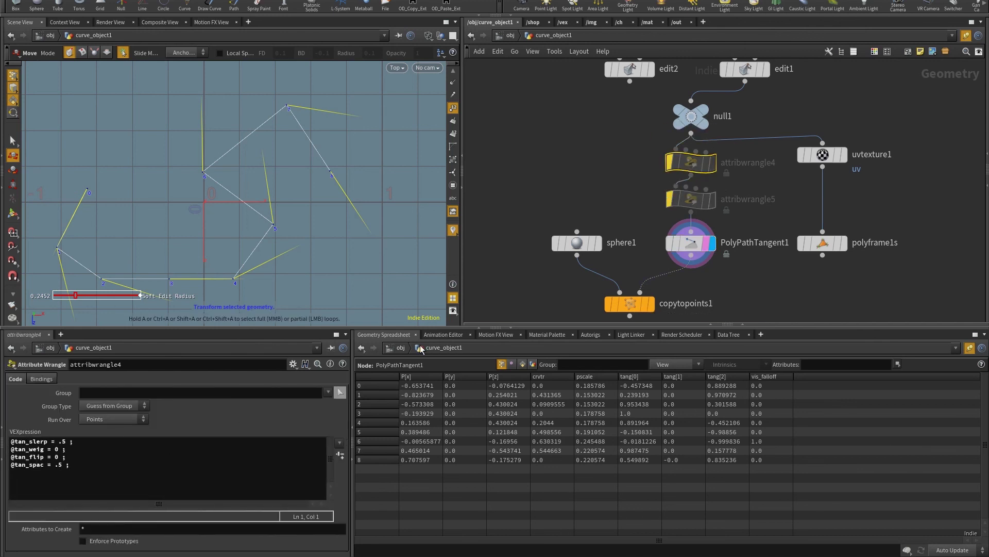
{"action": "left_click", "coordinate": [700, 246]}
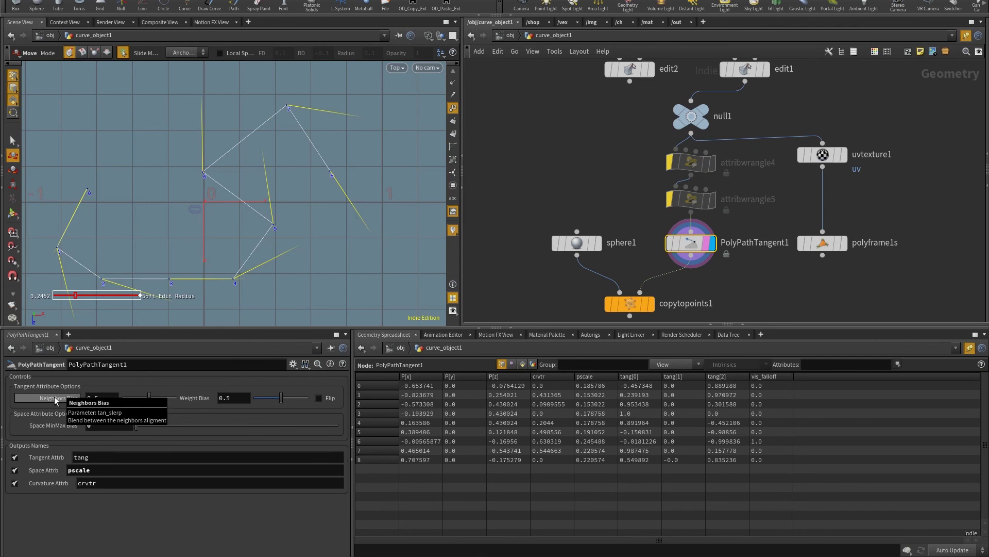
{"action": "left_click", "coordinate": [691, 162]}
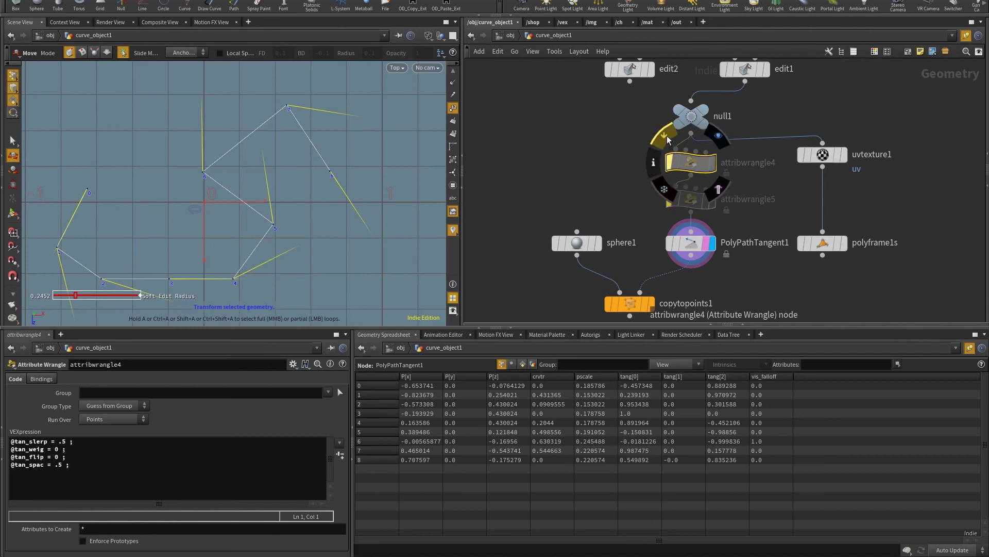
Clear attribwrangle4's bypass and try tan_slerp values of 0 and then 1
{"action": "left_click", "coordinate": [670, 162]}
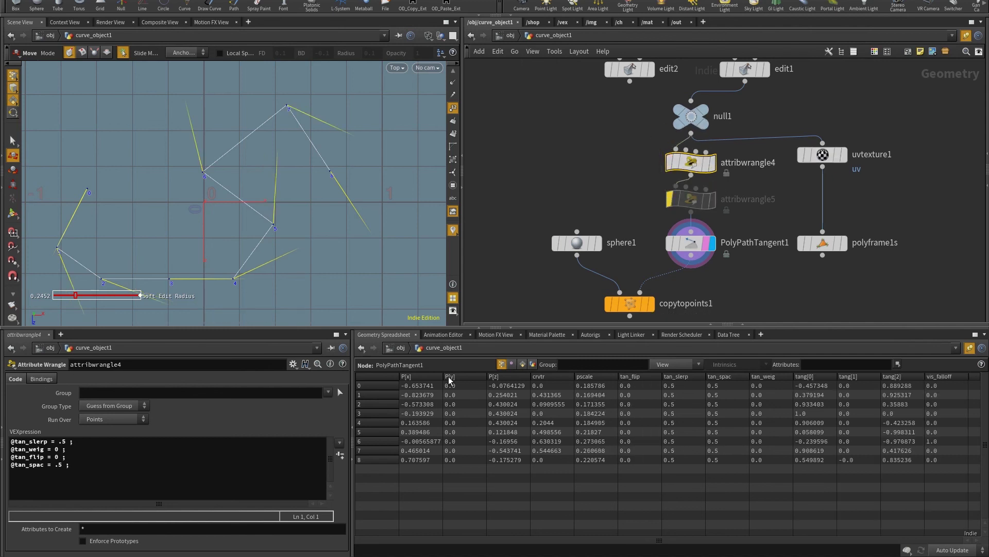
{"action": "double_click", "coordinate": [60, 441]}
{"action": "type", "text": "0"}
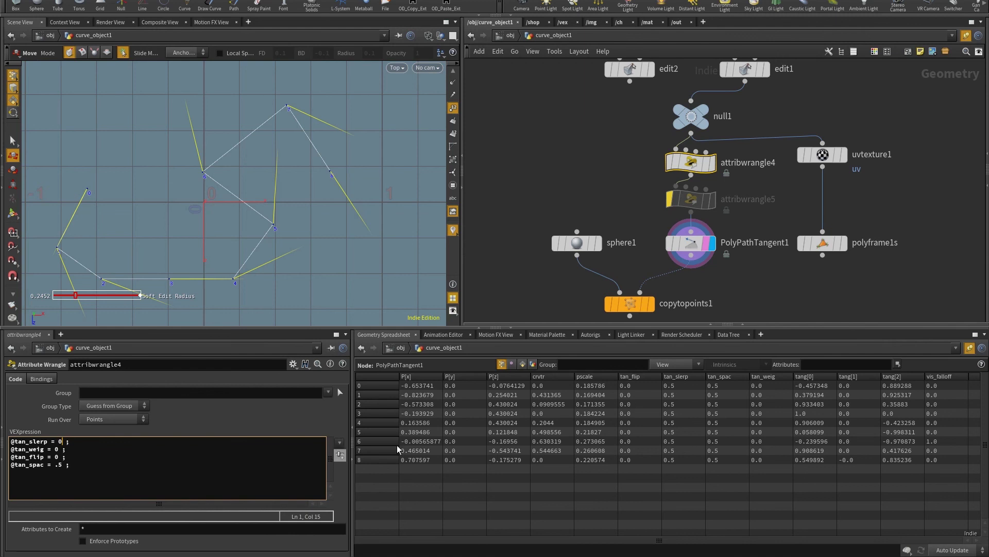
{"action": "scroll", "coordinate": [303, 170], "scroll_direction": "down", "scroll_amount": 2}
{"action": "scroll", "coordinate": [303, 170], "scroll_direction": "up", "scroll_amount": 1}
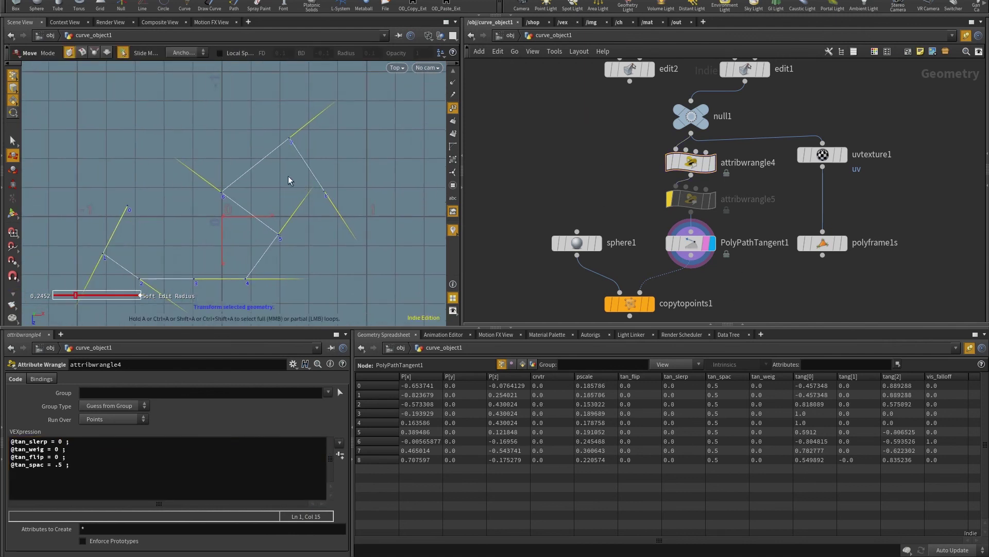
{"action": "left_click", "coordinate": [134, 436]}
{"action": "key", "text": "BackSpace"}
{"action": "type", "text": "1"}
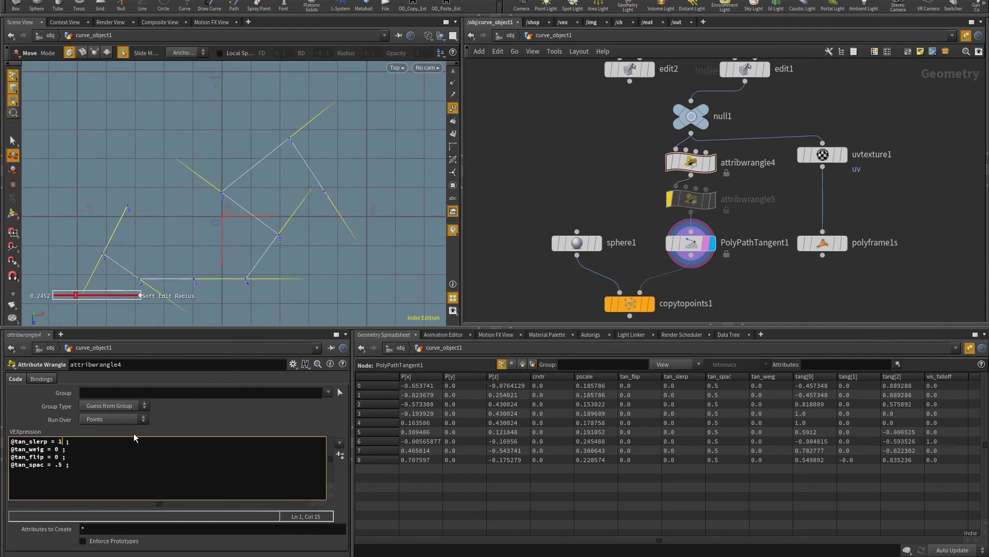
{"action": "double_click", "coordinate": [60, 442]}
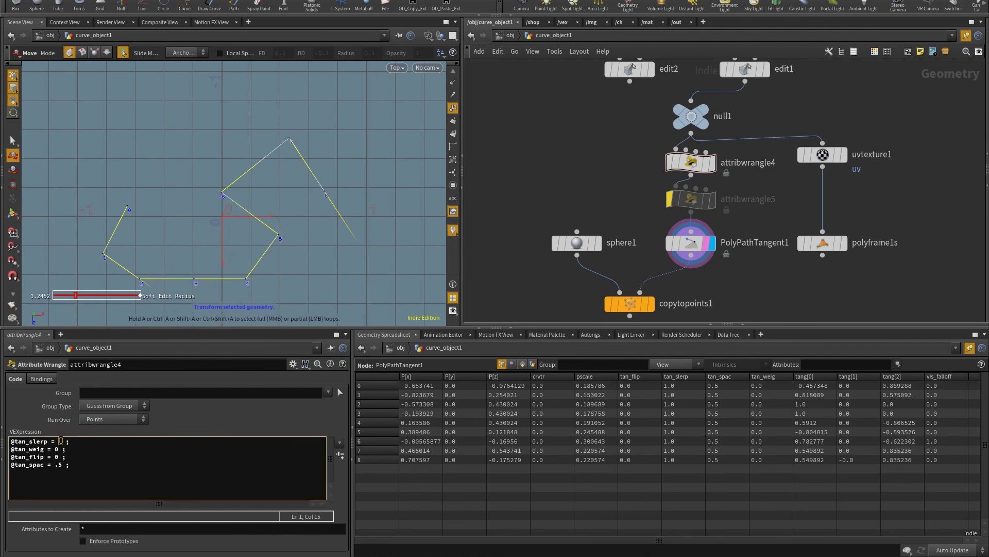
{"action": "type", "text": "random("}
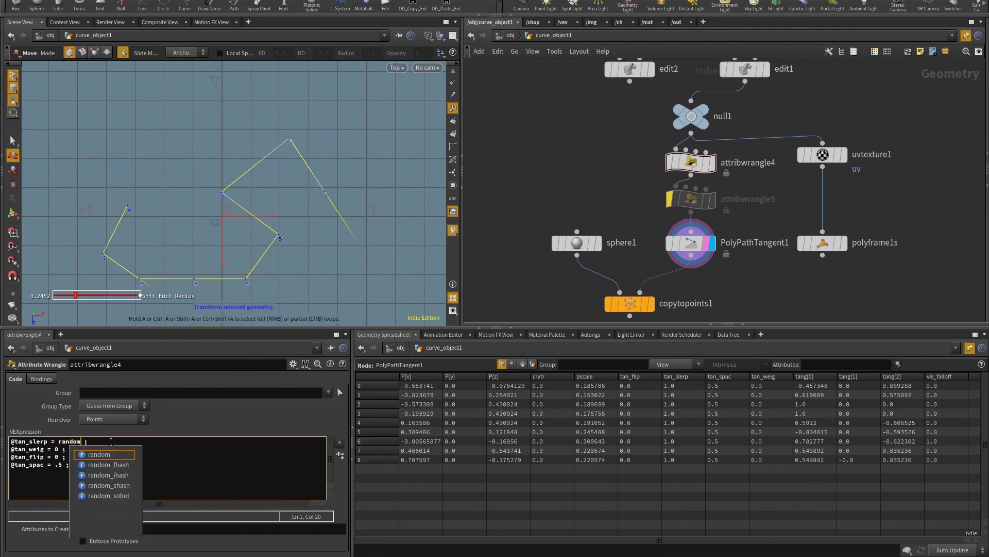
{"action": "type", "text": "@p"}
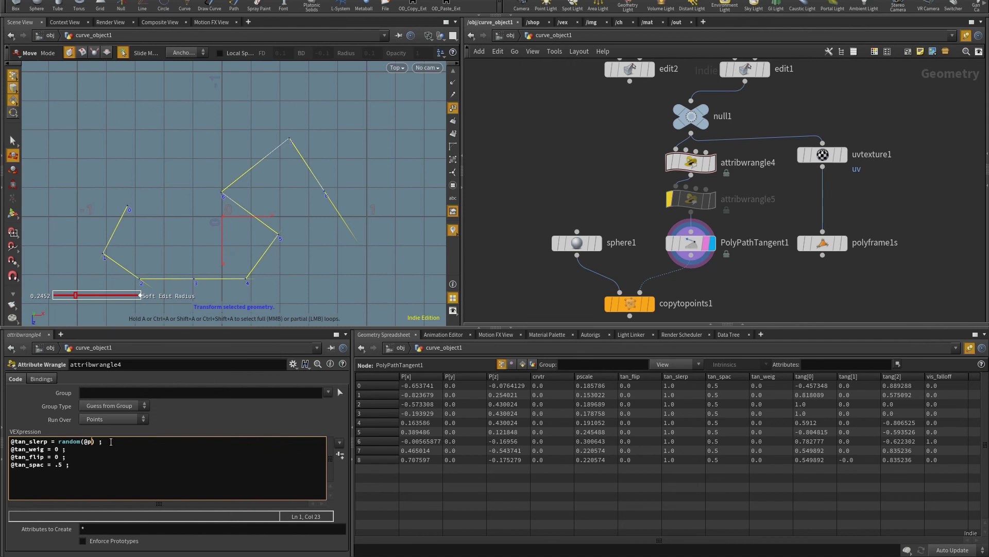
{"action": "type", "text": "tu"}
{"action": "type", "text": "um"}
{"action": "left_click", "coordinate": [583, 159]}
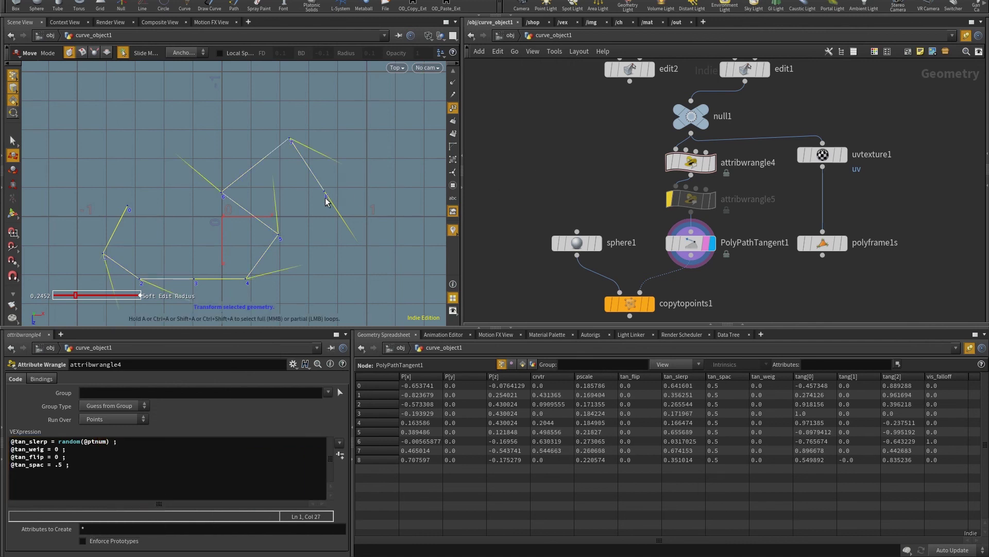
{"action": "key", "text": "Escape"}
{"action": "middle_click_drag", "start_coordinate": [329, 203], "coordinate": [337, 179]}
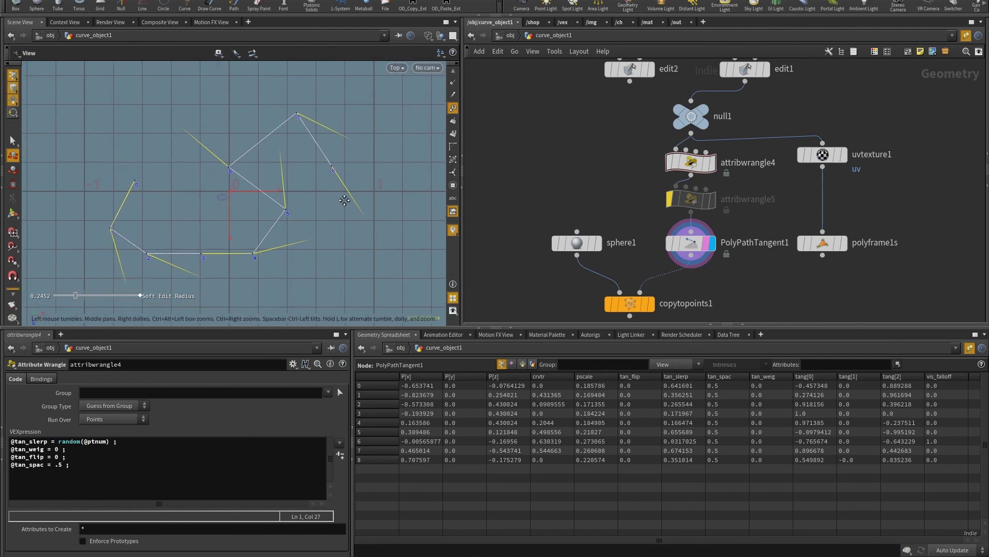
{"action": "scroll", "coordinate": [281, 253], "scroll_direction": "up", "scroll_amount": 2}
{"action": "key", "text": "t"}
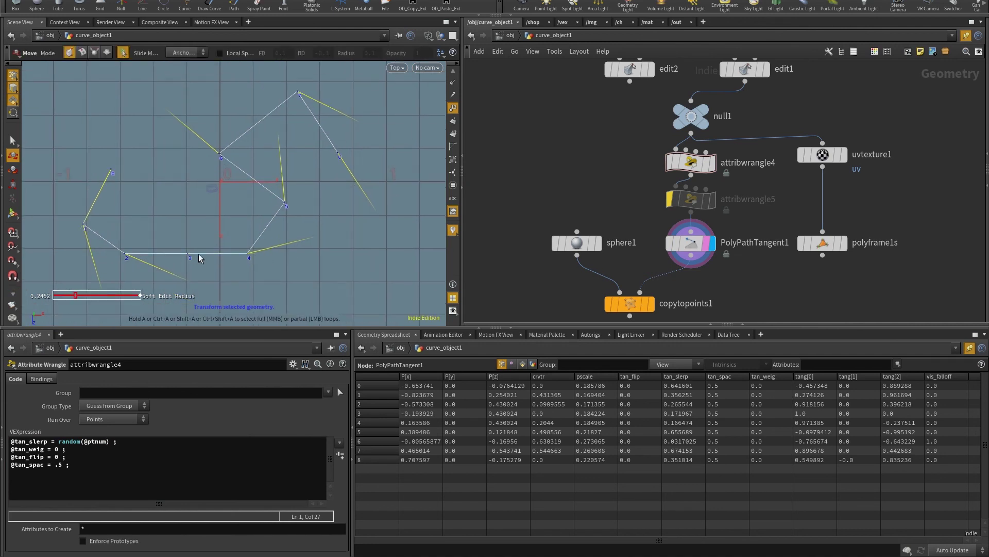
{"action": "left_click", "coordinate": [241, 254]}
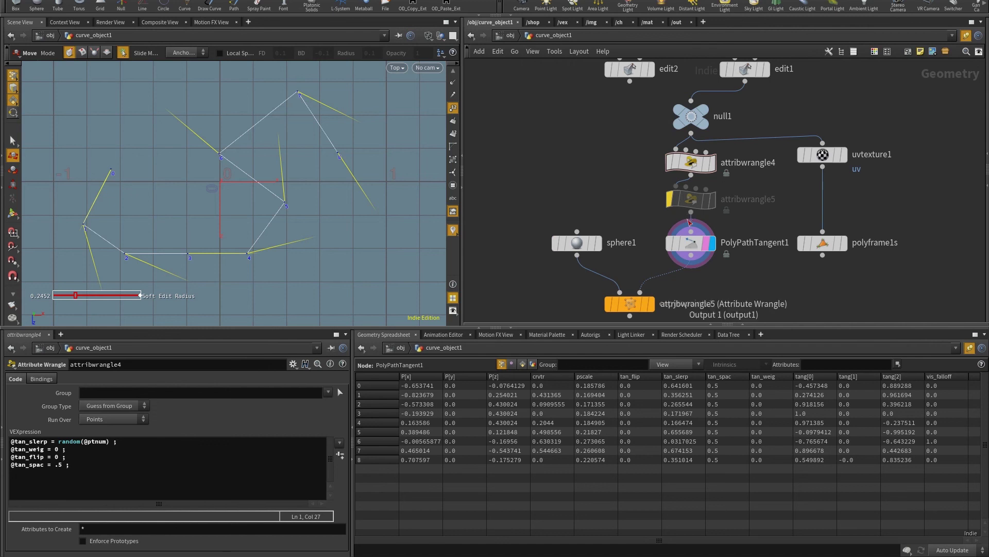
Show attribwrangle5's primitive code enabling tan_tanon, tan_spcon, tan_crvon with names a_tan, a_spc, a_crv
{"action": "left_click", "coordinate": [696, 202]}
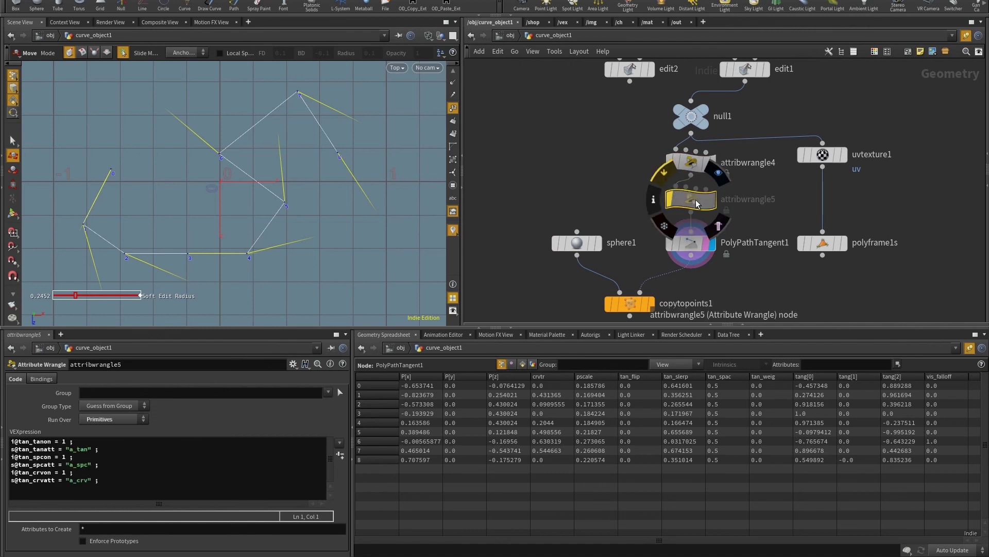